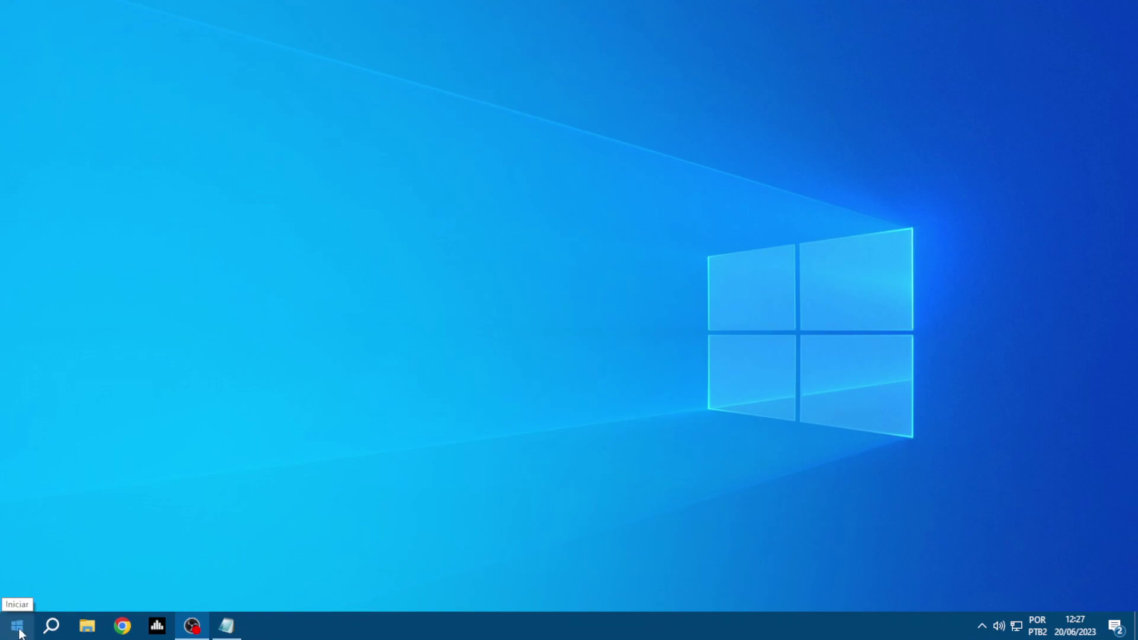
# Step: Launch the standard Voicemeeter Potato from the VB Audio programs and reposition its window on the desktop
pyautogui.click(18, 628)
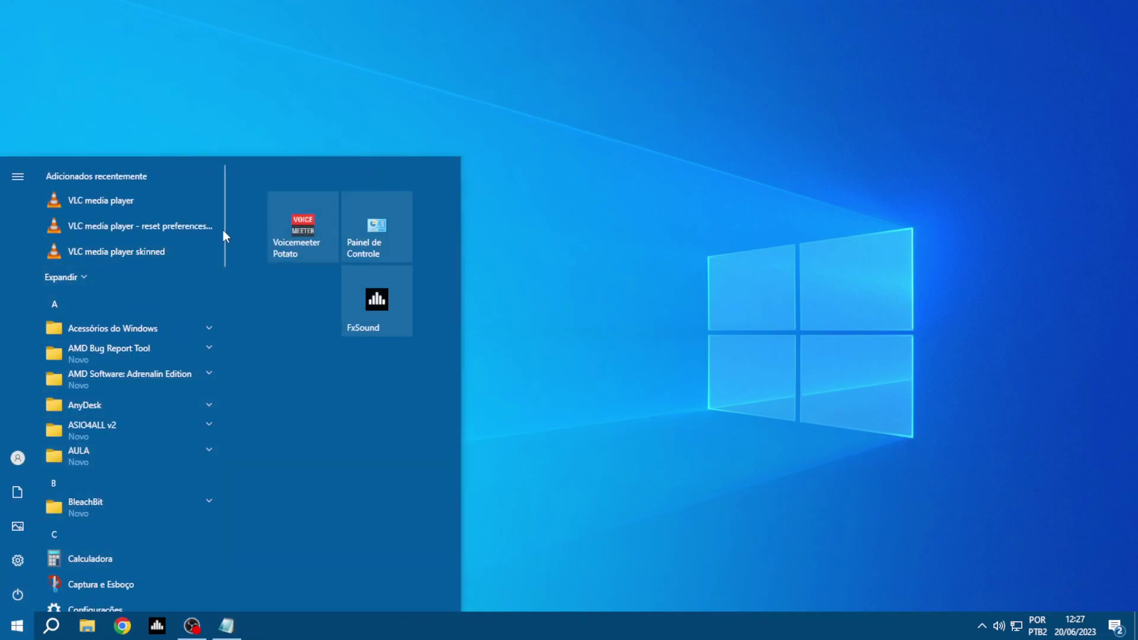
pyautogui.moveTo(223, 230); pyautogui.dragTo(243, 563)
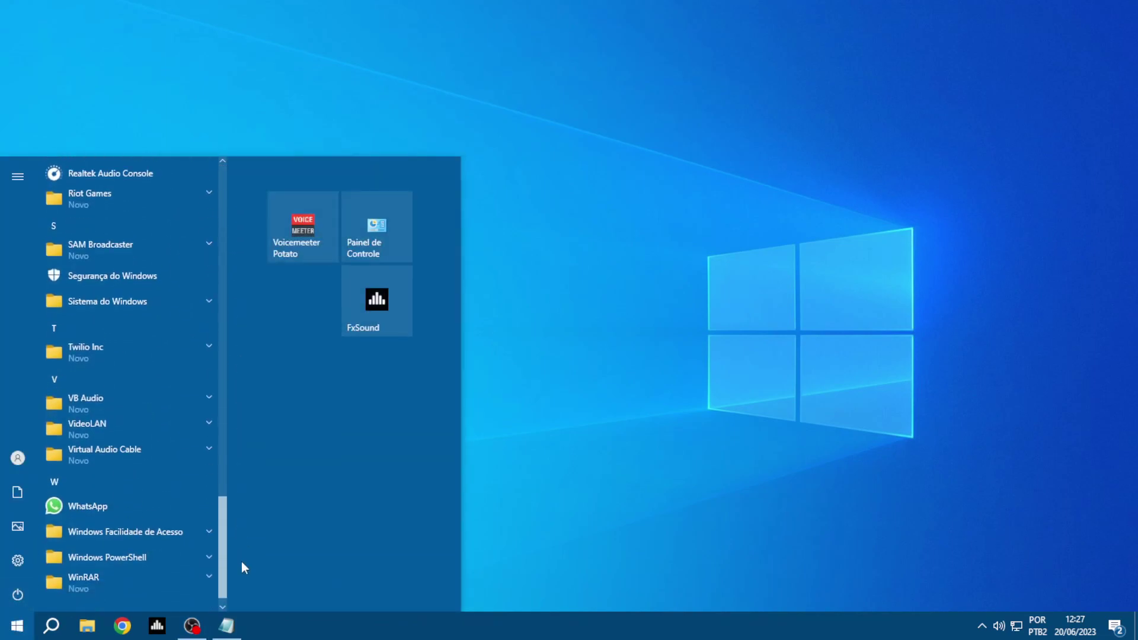
pyautogui.click(98, 402)
pyautogui.moveTo(226, 474); pyautogui.dragTo(228, 545)
pyautogui.scroll(1, 204, 426)
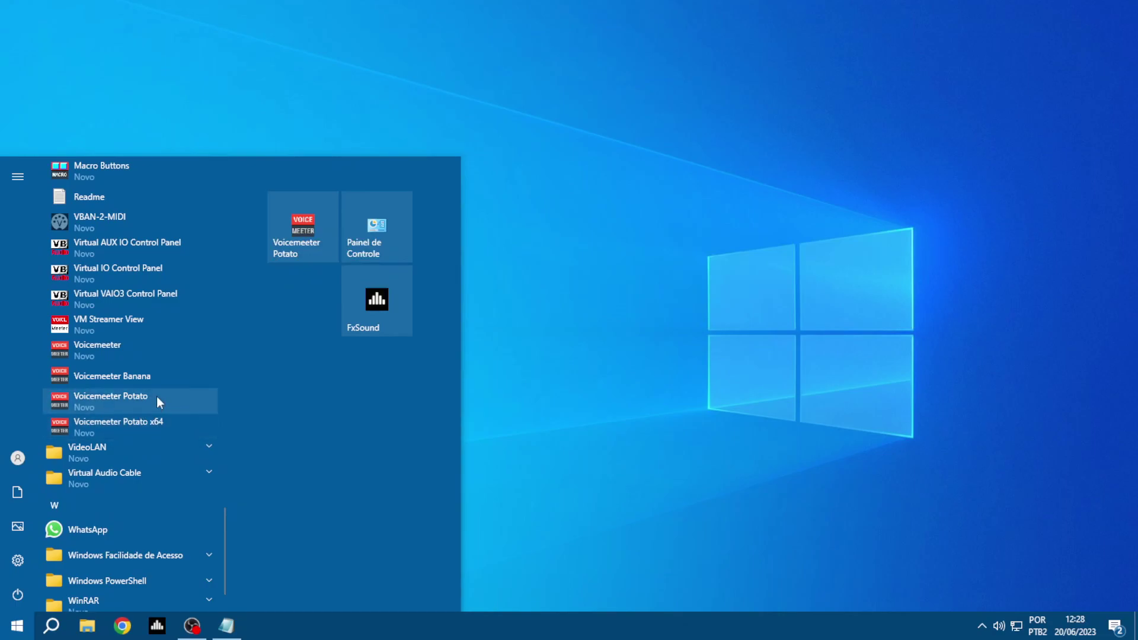
pyautogui.click(121, 402)
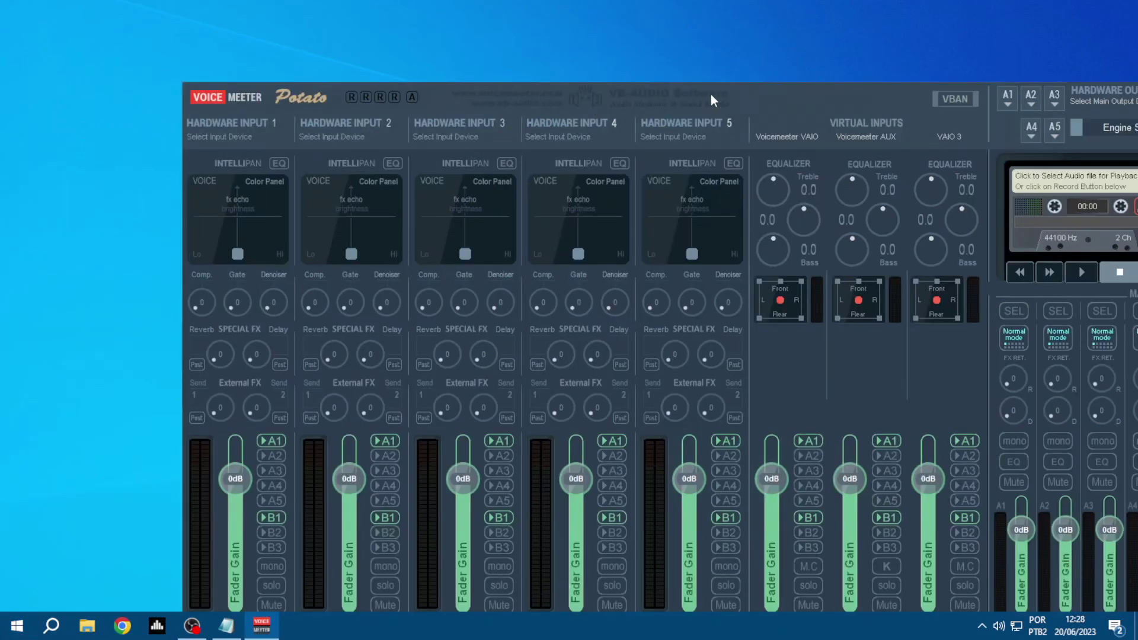
pyautogui.moveTo(796, 98); pyautogui.dragTo(522, 40)
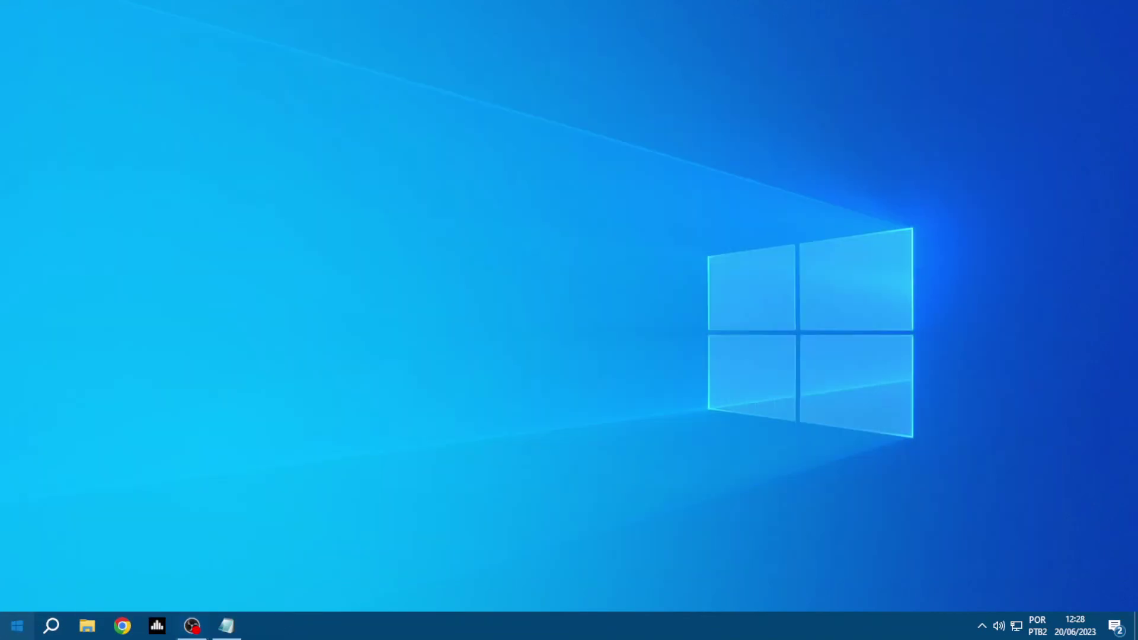
# Step: Launch Voicemeeter Potato x64 from the VB Audio programs, bring its master section into view, and close it
pyautogui.click(17, 626)
pyautogui.scroll(-15, 97, 485)
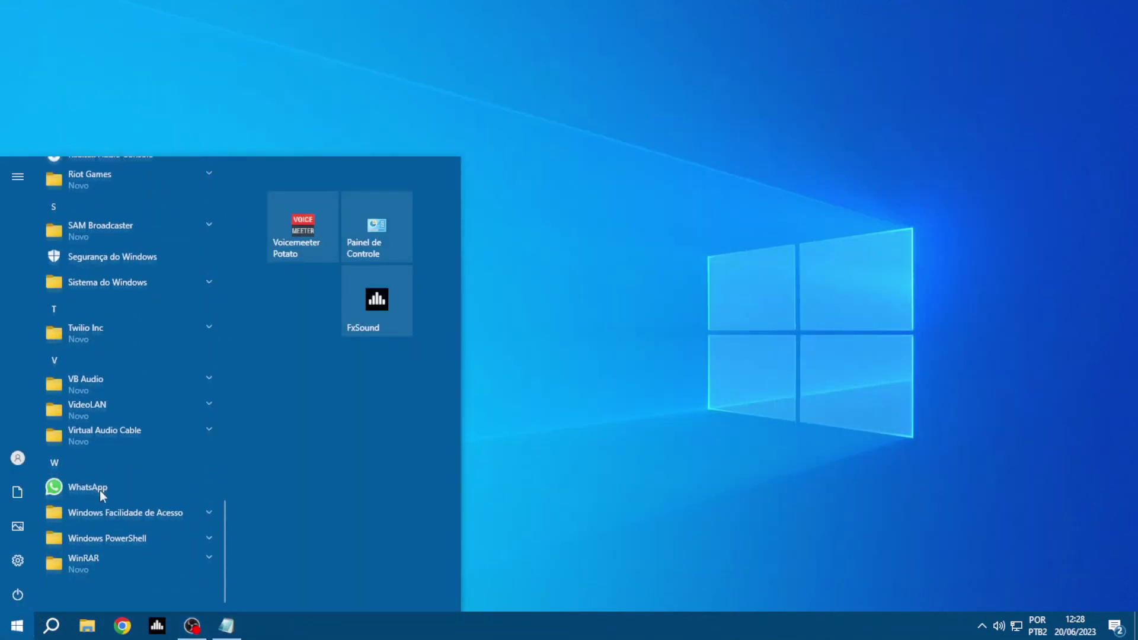
pyautogui.click(128, 384)
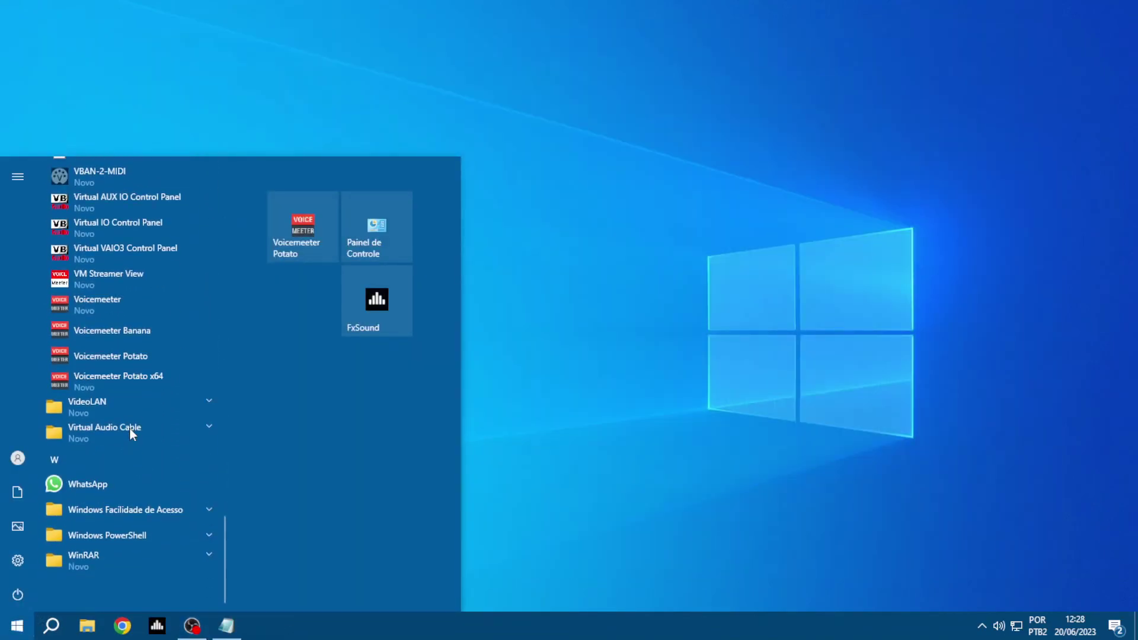
pyautogui.click(115, 378)
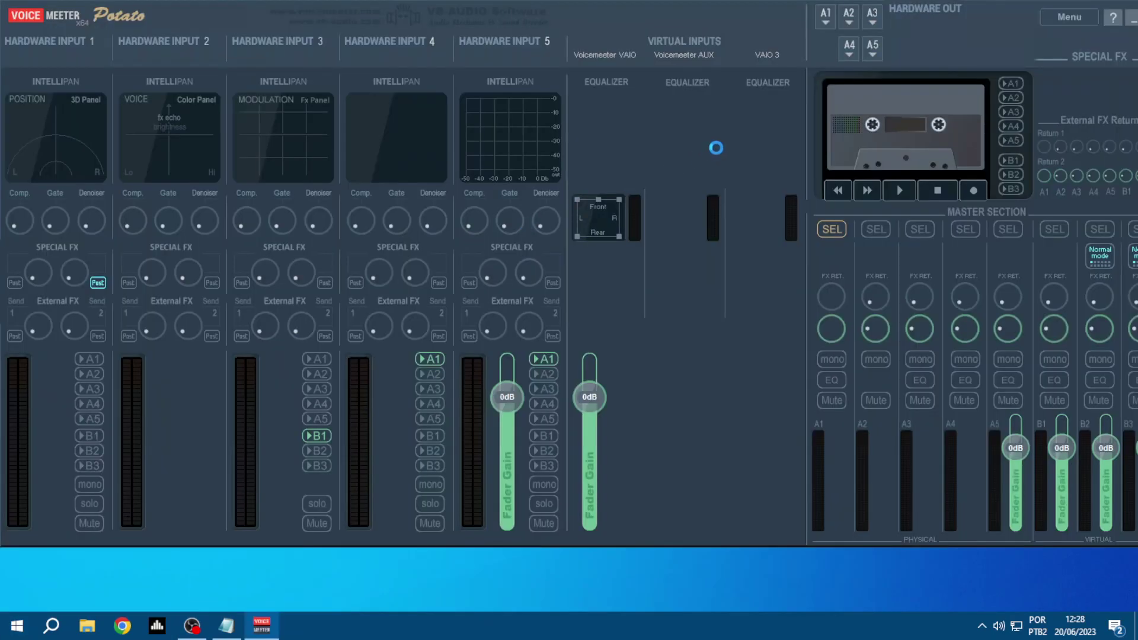
pyautogui.moveTo(254, 6)
pyautogui.mouseDown()
pyautogui.moveTo(274, 25)
pyautogui.moveTo(251, 20)
pyautogui.mouseUp()
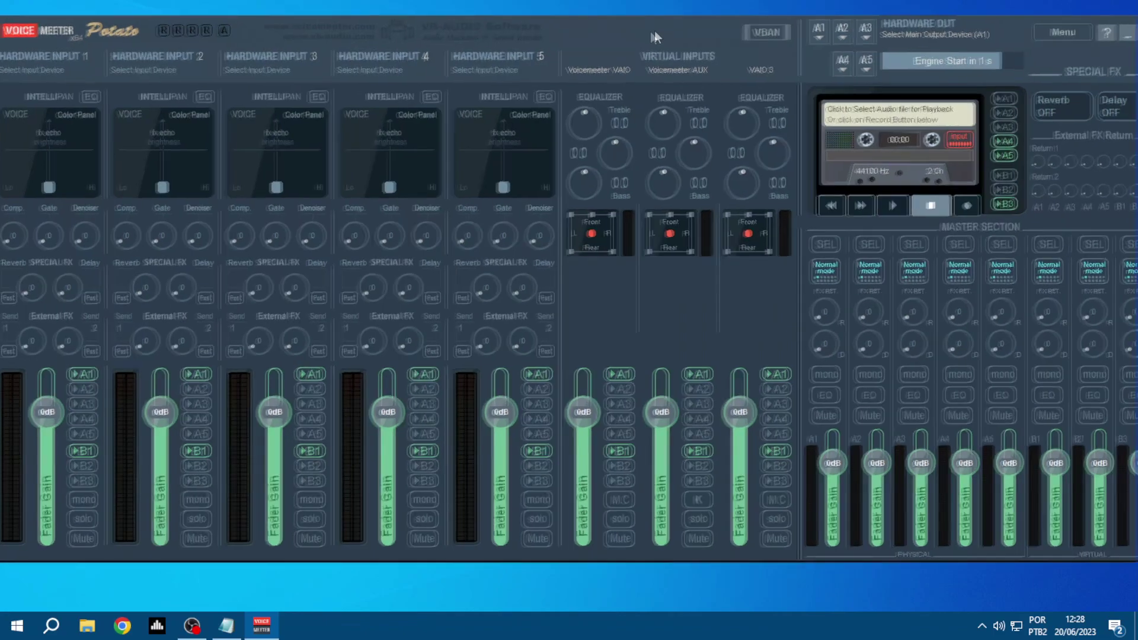
pyautogui.moveTo(670, 29); pyautogui.dragTo(519, 33)
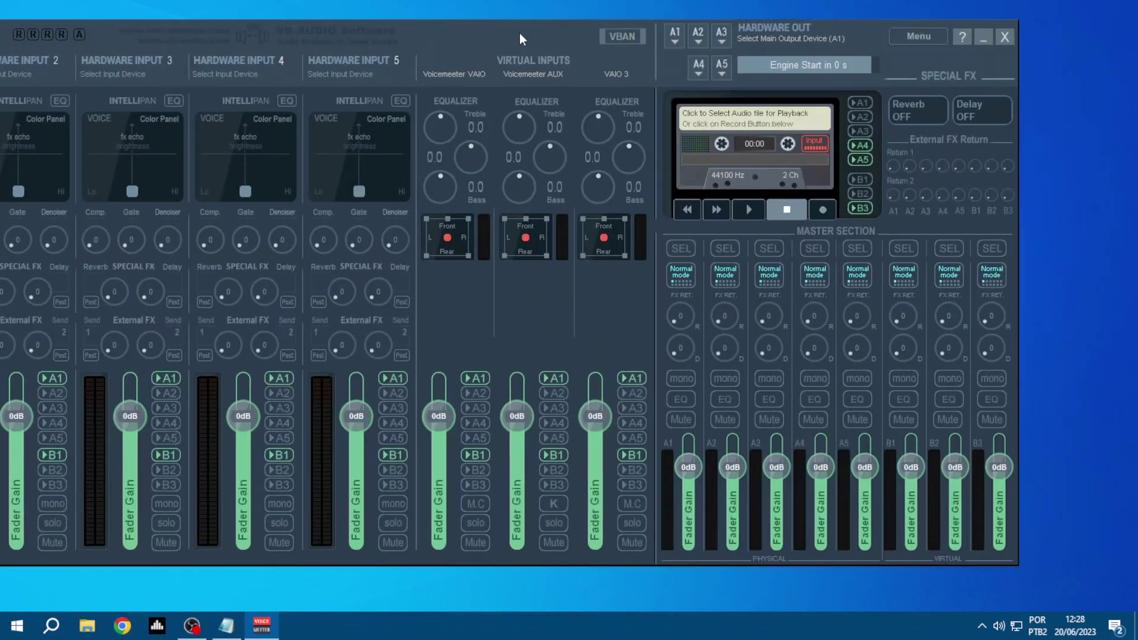
pyautogui.click(1006, 38)
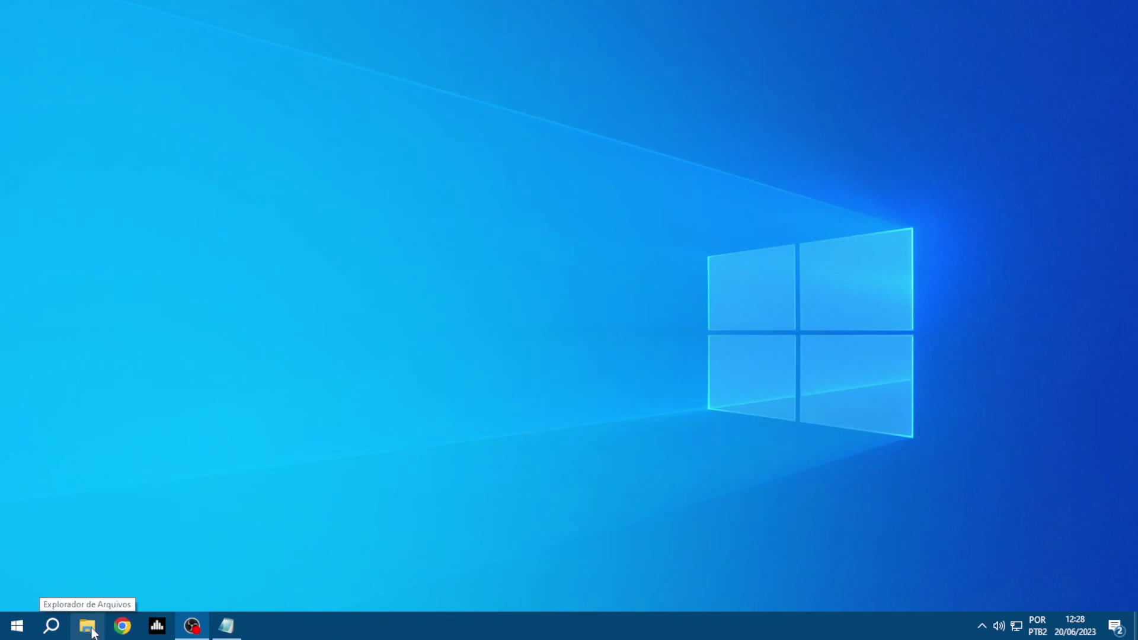
# Step: Check the Windows system type in the properties of Este Computador and close the open windows
pyautogui.click(89, 628)
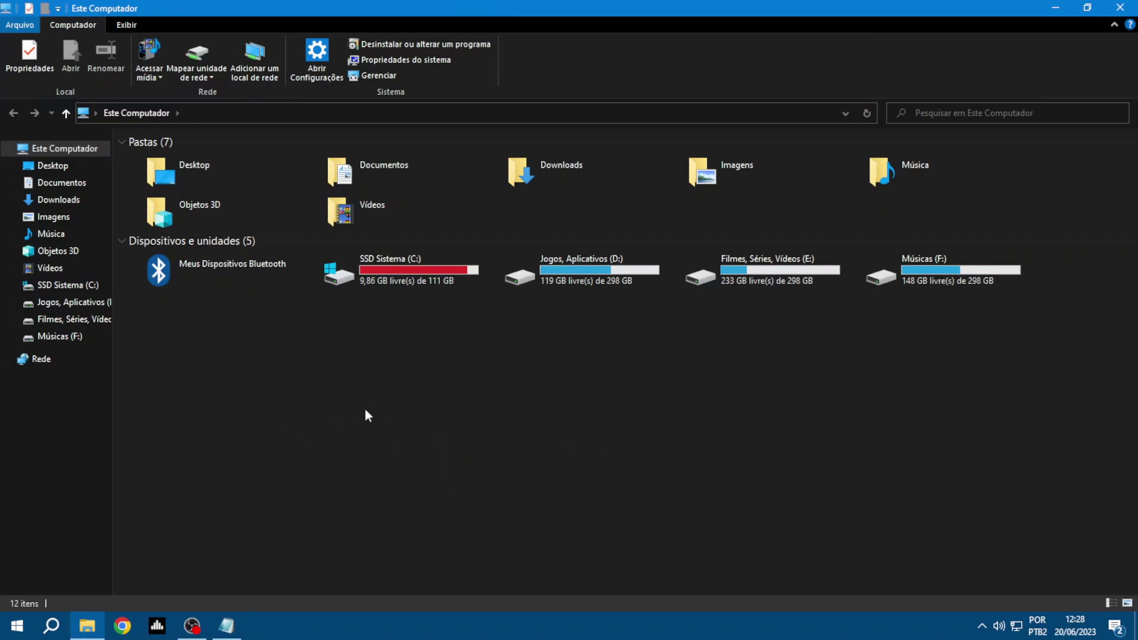
pyautogui.rightClick(366, 411)
pyautogui.click(415, 561)
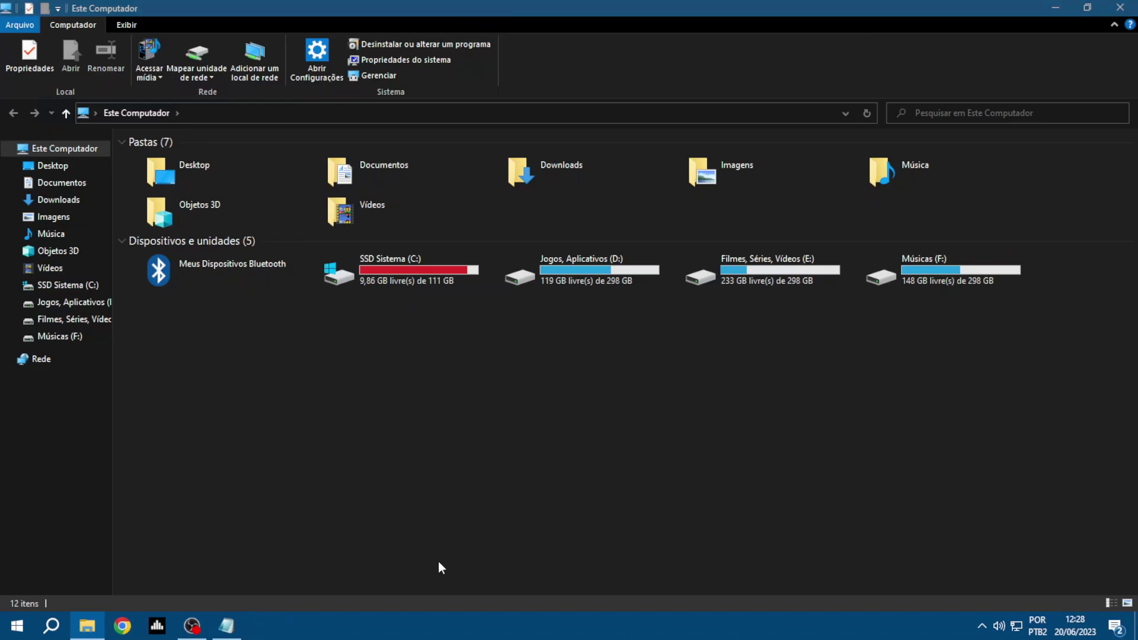
pyautogui.click(925, 110)
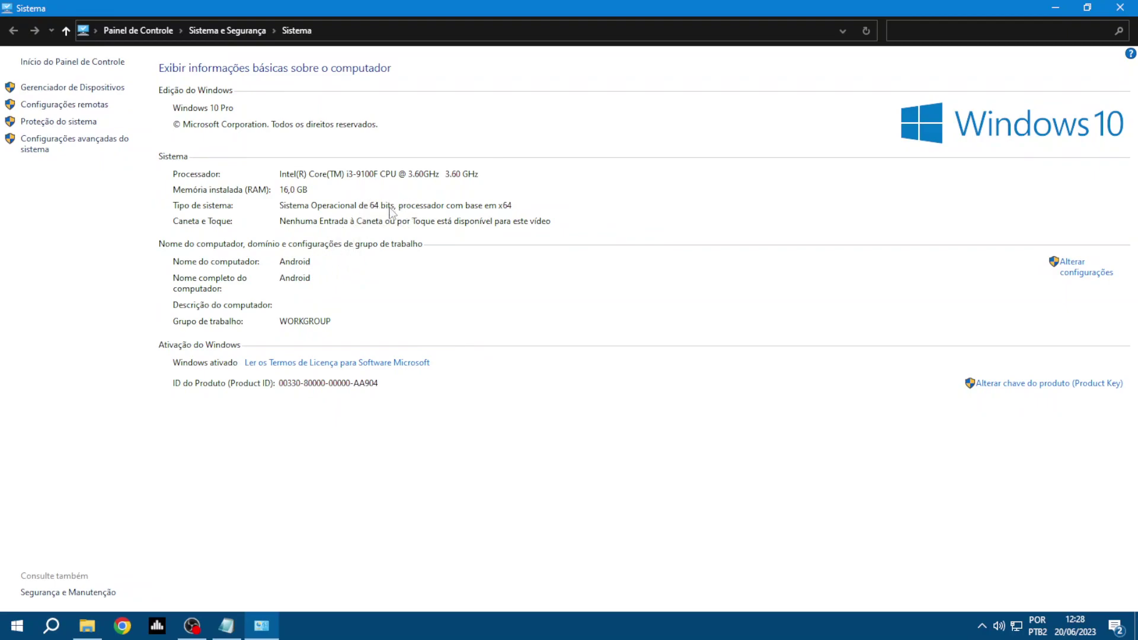
pyautogui.click(1120, 7)
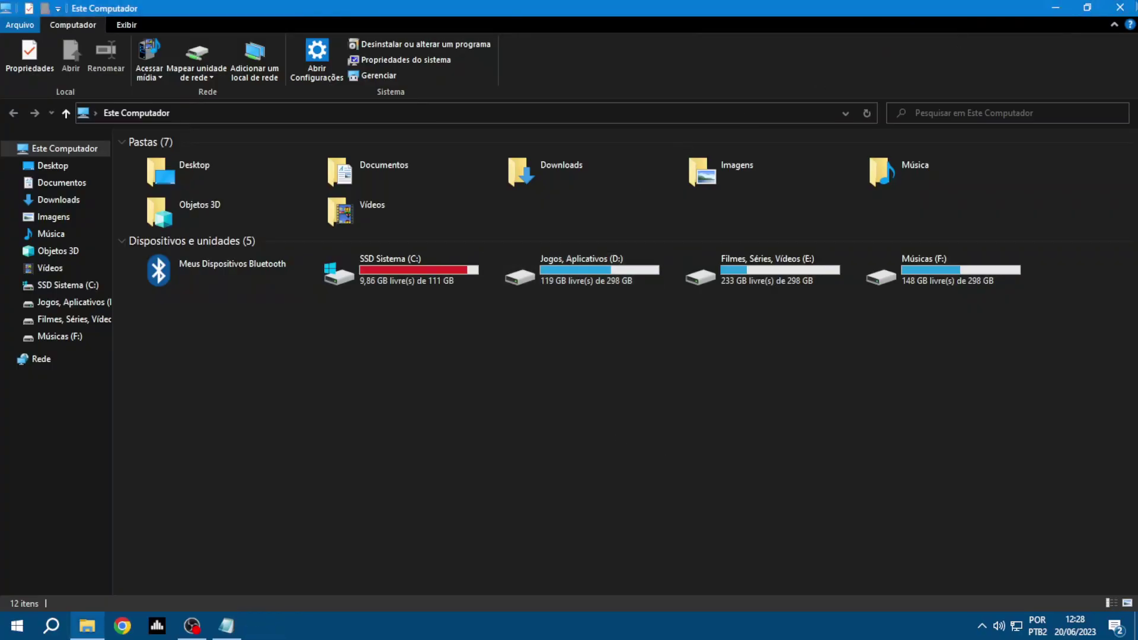
pyautogui.click(1122, 7)
# Step: Launch Voicemeeter Potato x64 from the VB Audio programs and align its window so all input strips are in view
pyautogui.click(16, 625)
pyautogui.scroll(-5, 143, 377)
pyautogui.scroll(-5, 140, 373)
pyautogui.click(119, 373)
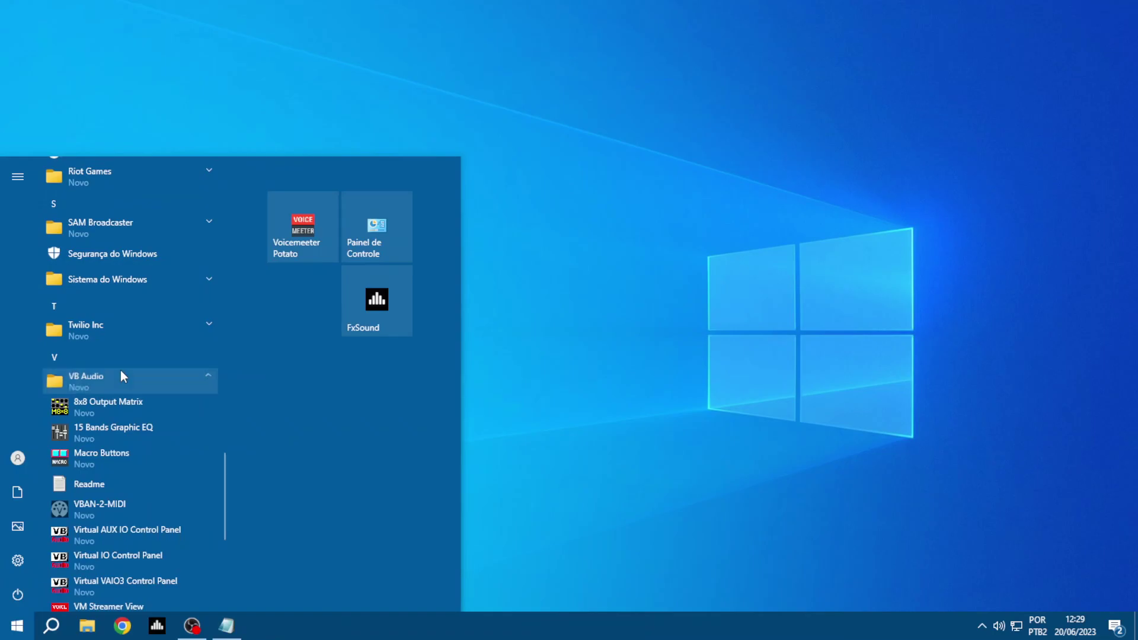
pyautogui.scroll(-3, 130, 373)
pyautogui.click(109, 381)
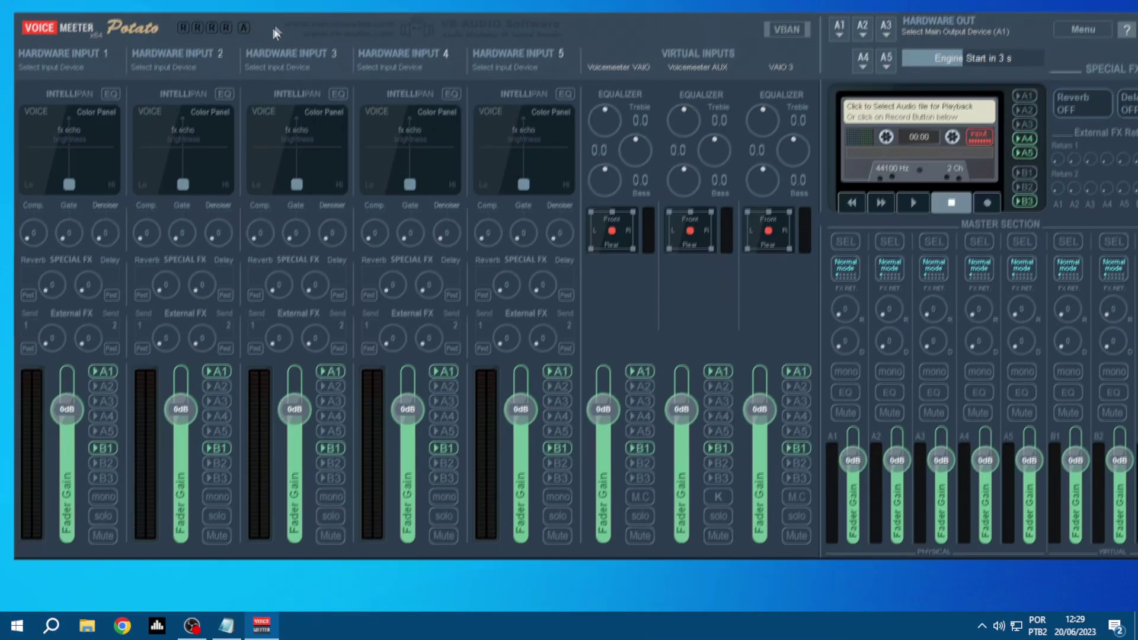
pyautogui.moveTo(272, 27); pyautogui.dragTo(265, 38)
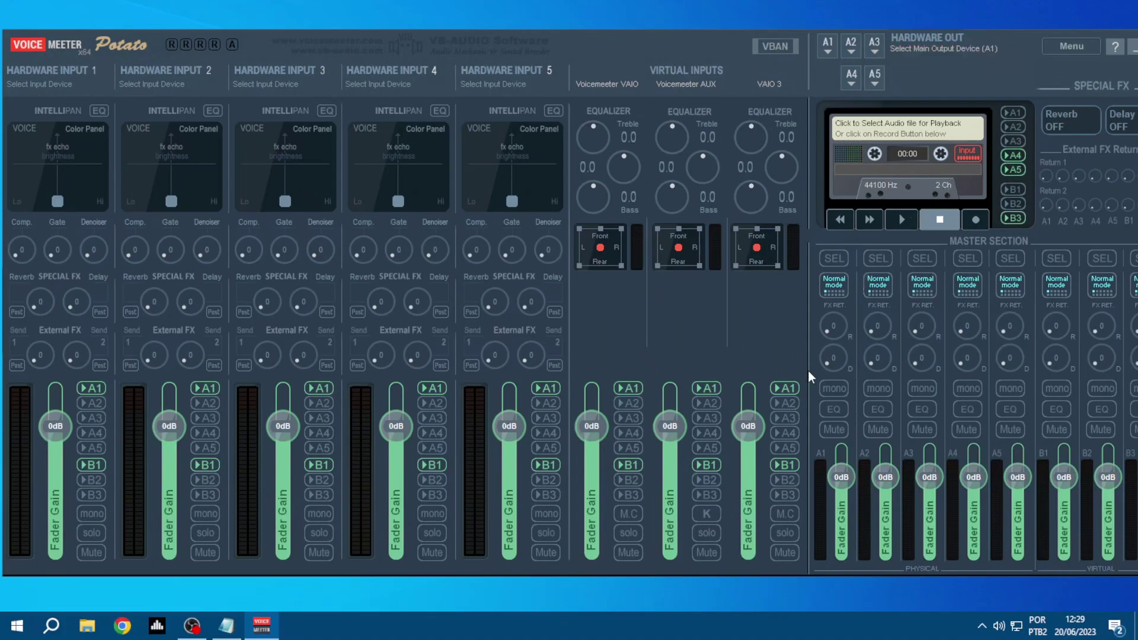
pyautogui.moveTo(678, 48); pyautogui.dragTo(673, 49)
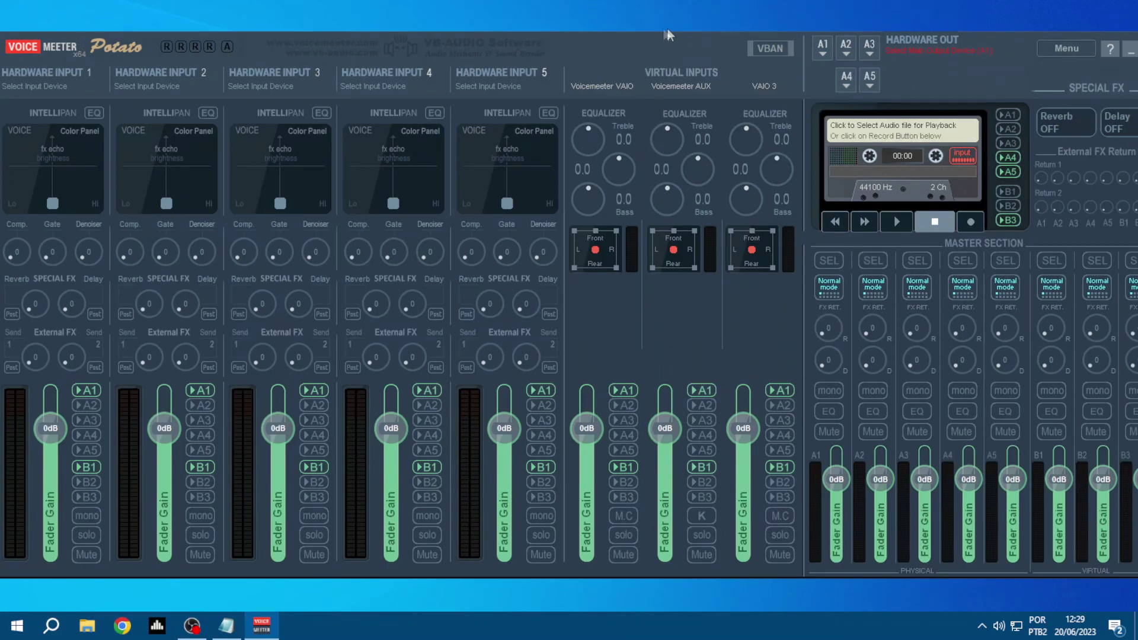
pyautogui.moveTo(602, 40); pyautogui.dragTo(603, 39)
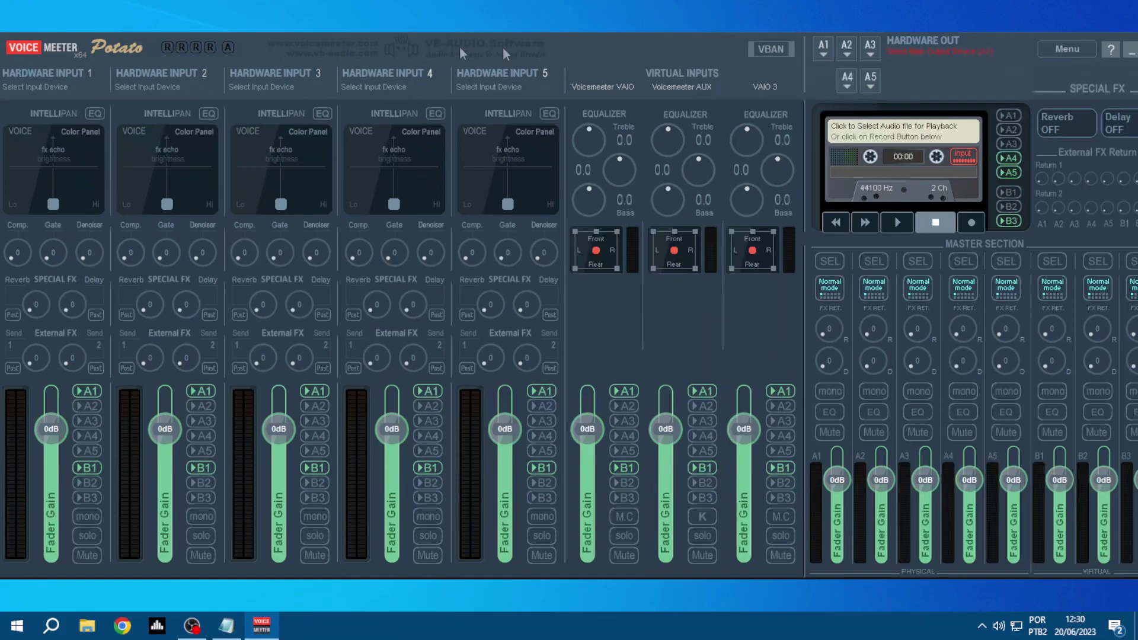
pyautogui.moveTo(258, 41); pyautogui.dragTo(260, 37)
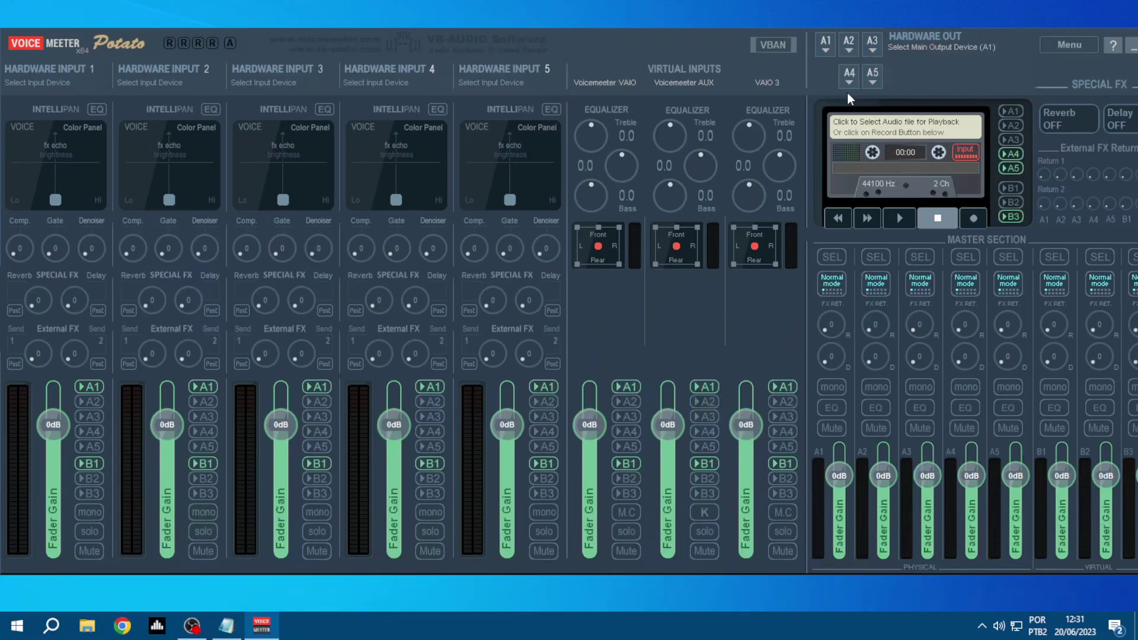
# Step: Rename Hardware Input 5 as MICROFONE
pyautogui.rightClick(488, 69)
pyautogui.write('MICROFONE')
pyautogui.press('Return')
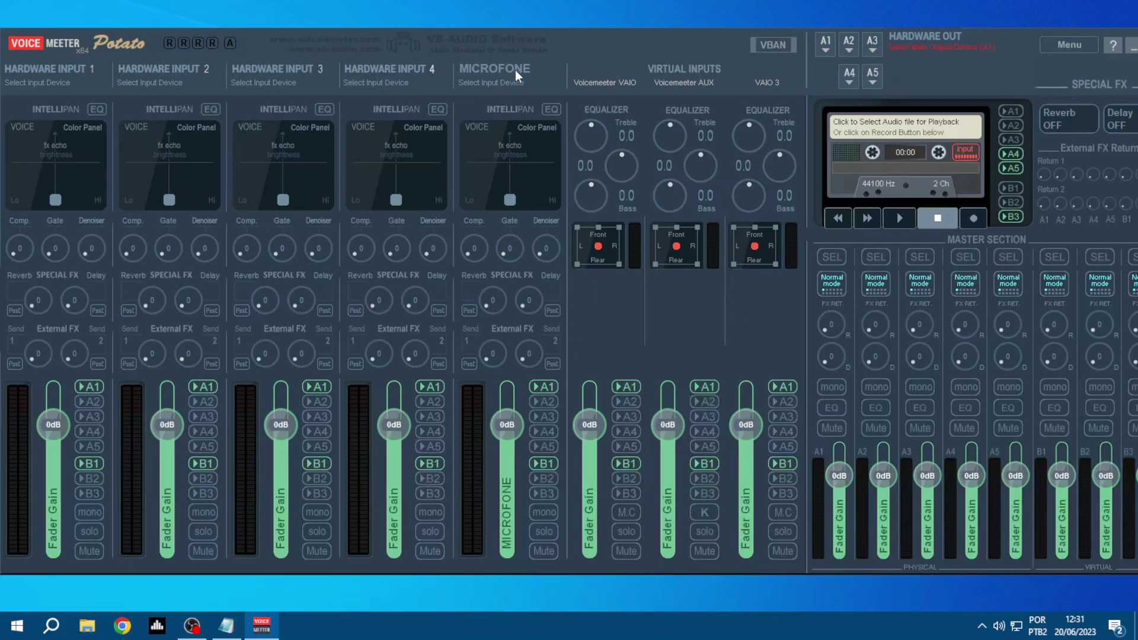
# Step: Try WDM: Microfone (HyperX Quadcast) as the MICROFONE strip's input device and remove that device selection
pyautogui.click(487, 85)
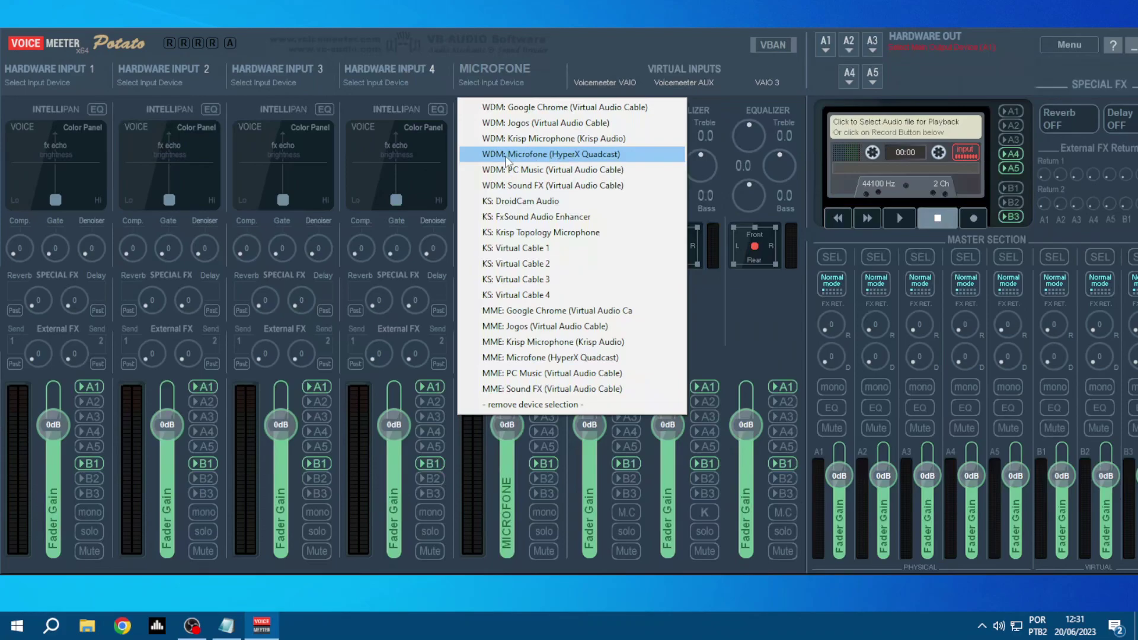
pyautogui.click(547, 155)
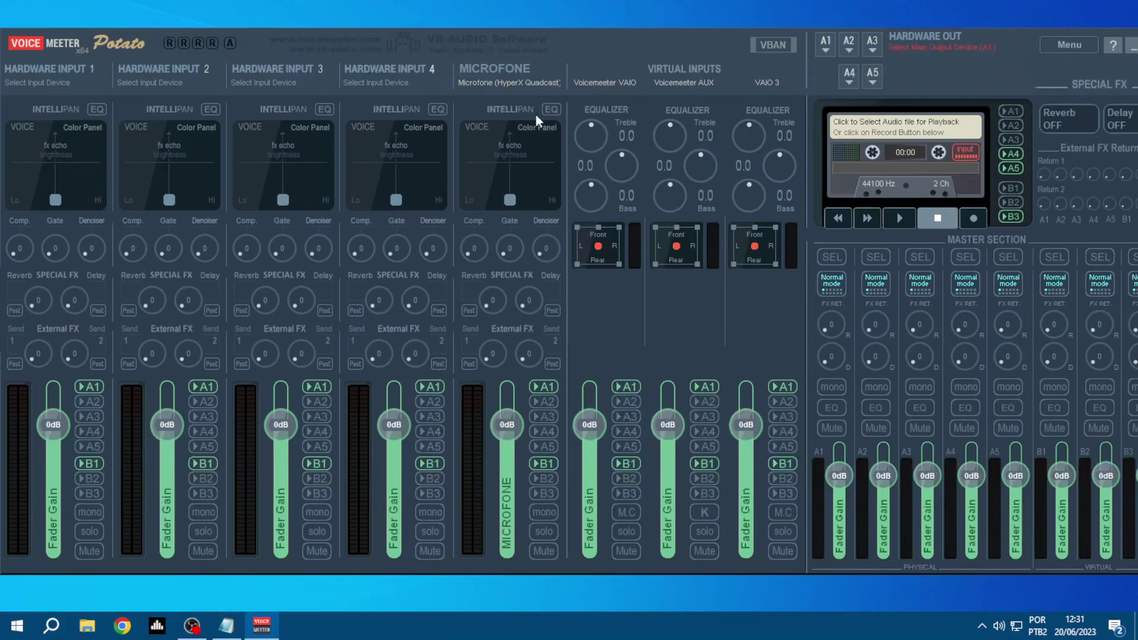
pyautogui.click(515, 82)
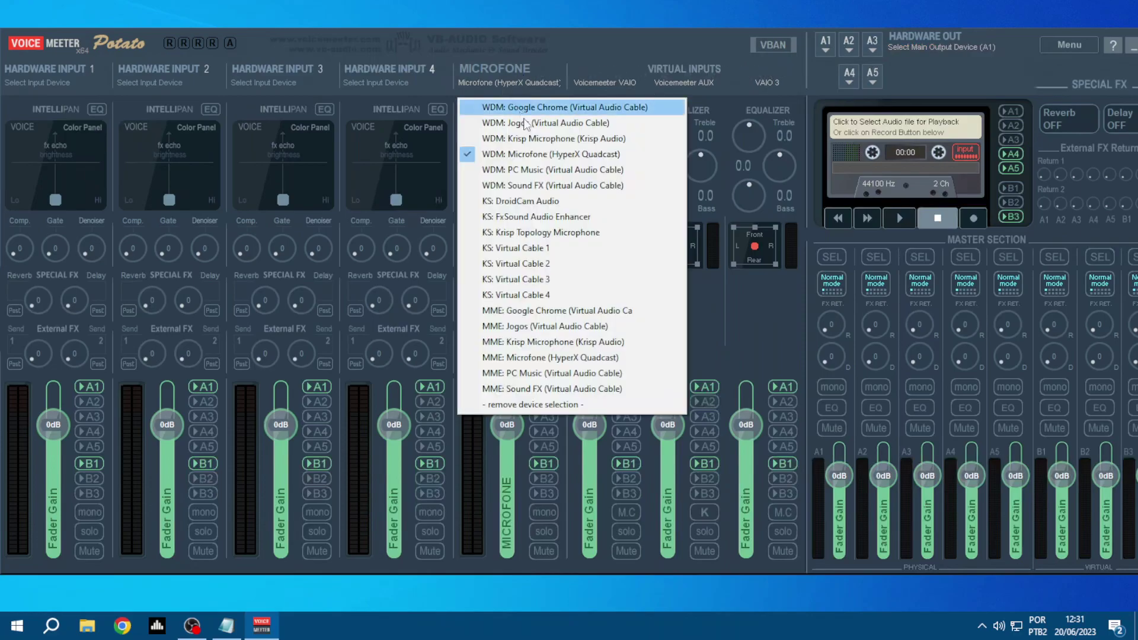
pyautogui.click(525, 412)
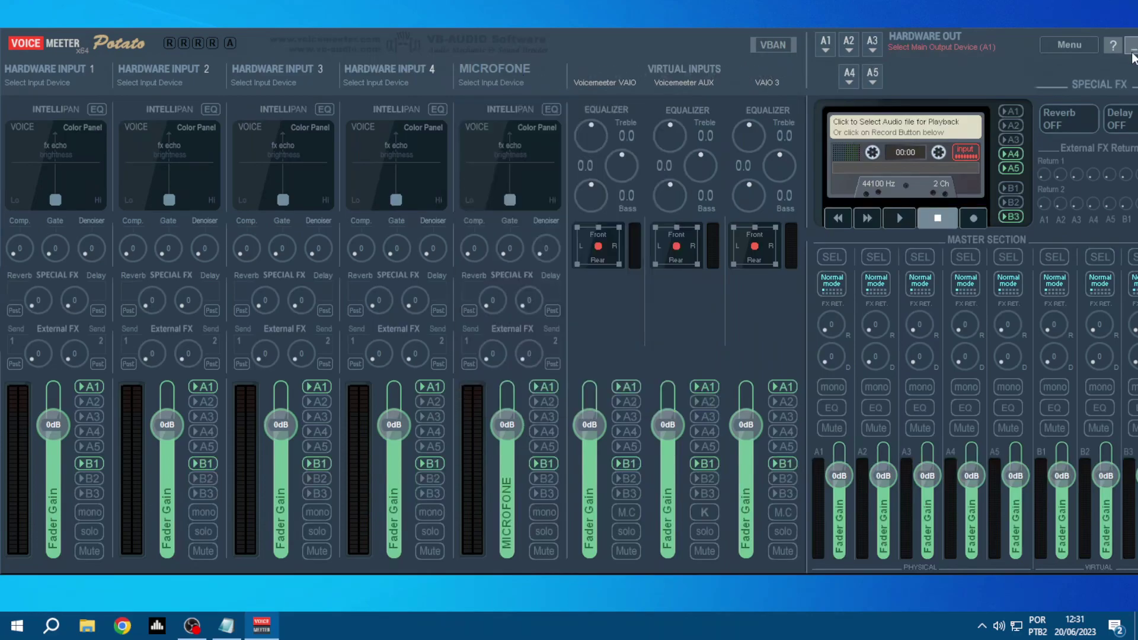
# Step: Open the Windows sound settings from the desktop and examine the list of recording devices and their input levels
pyautogui.press('super+d')
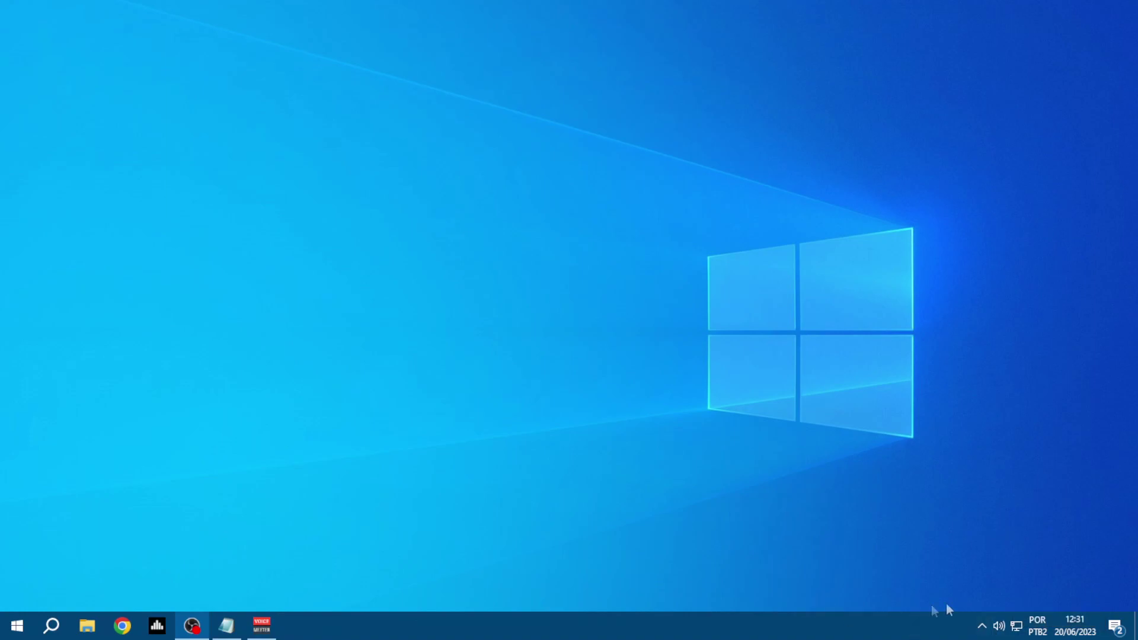
pyautogui.rightClick(999, 627)
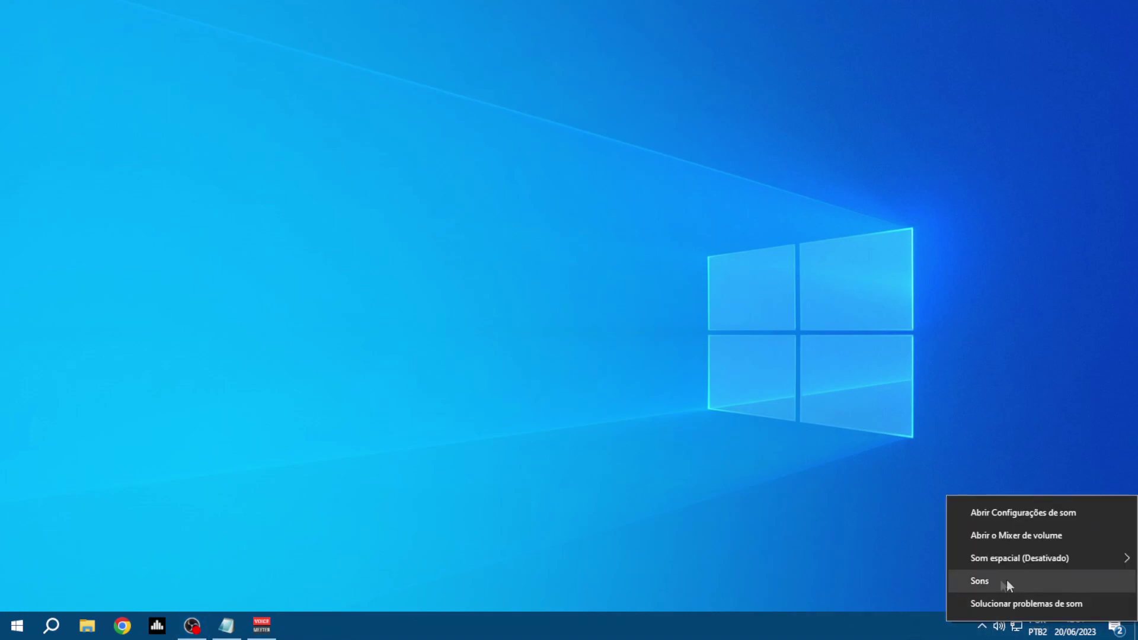
pyautogui.click(1000, 579)
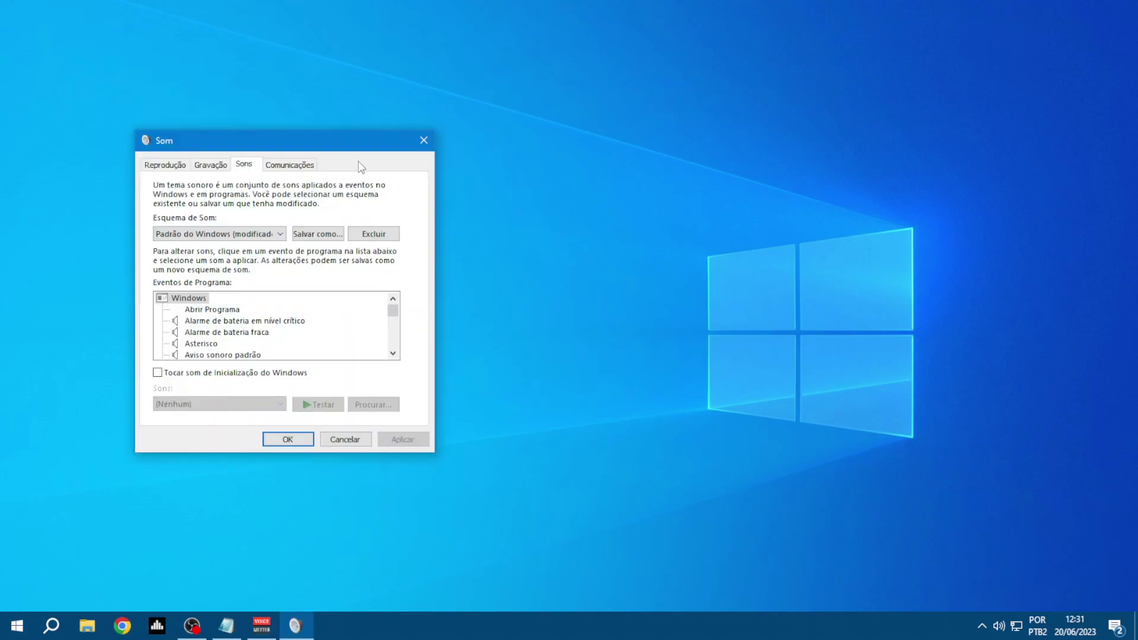
pyautogui.moveTo(279, 137); pyautogui.dragTo(453, 136)
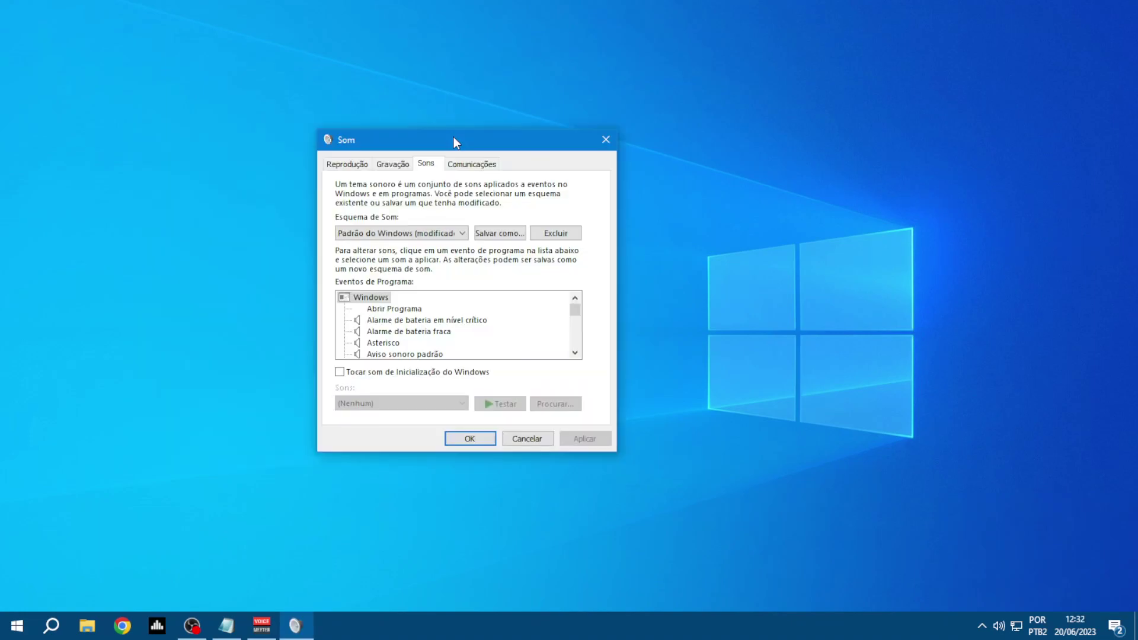
pyautogui.click(391, 166)
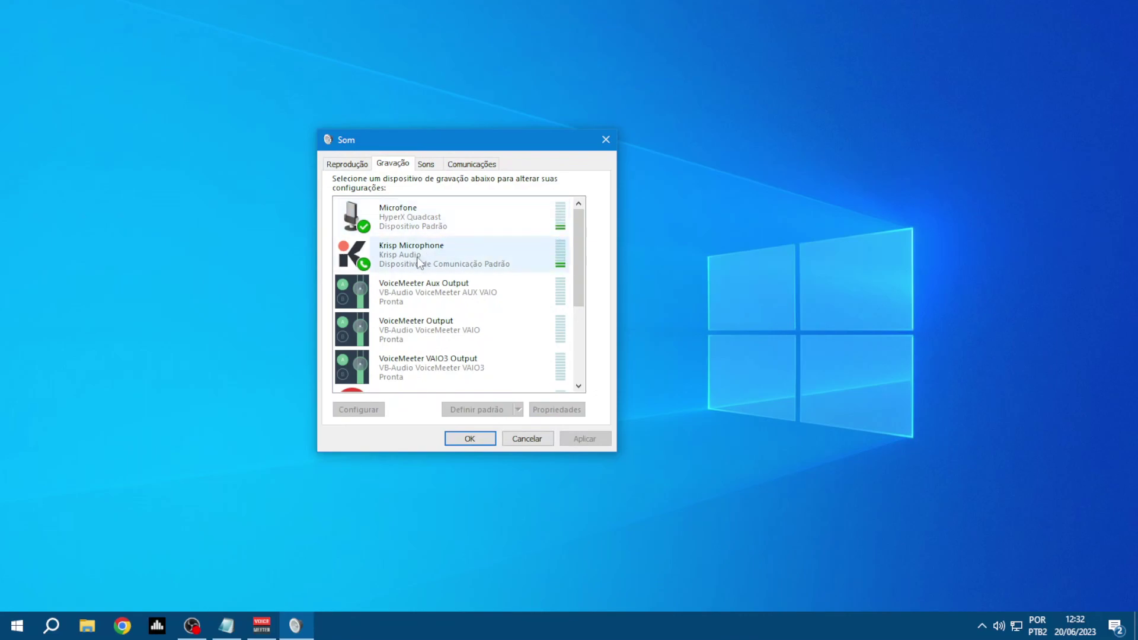
pyautogui.click(367, 262)
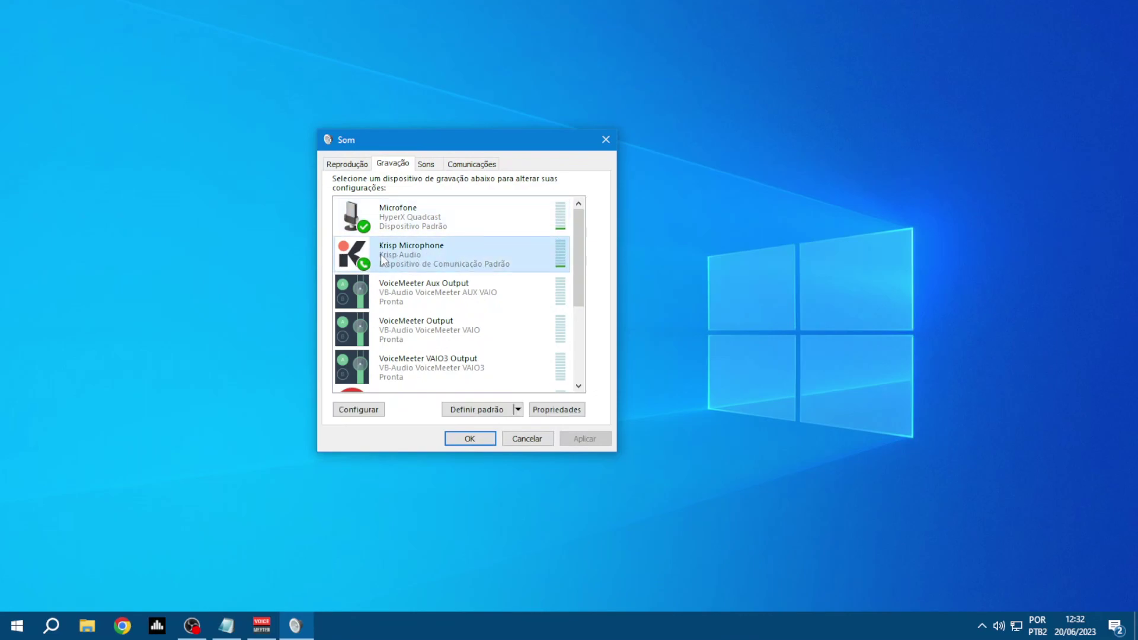
pyautogui.click(463, 228)
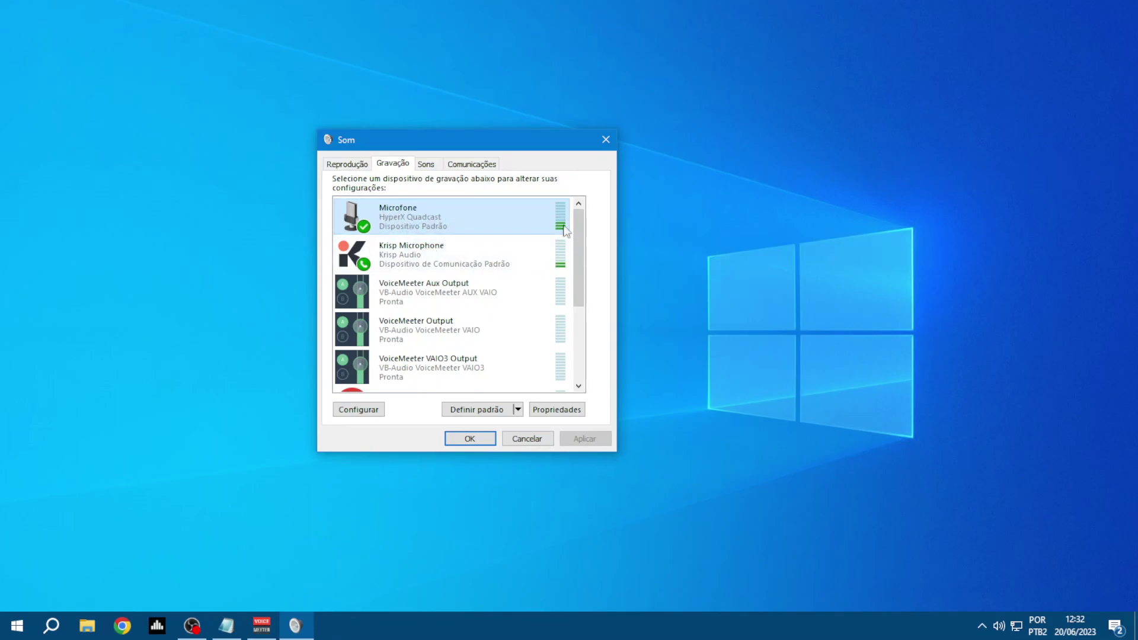
pyautogui.scroll(-3, 581, 290)
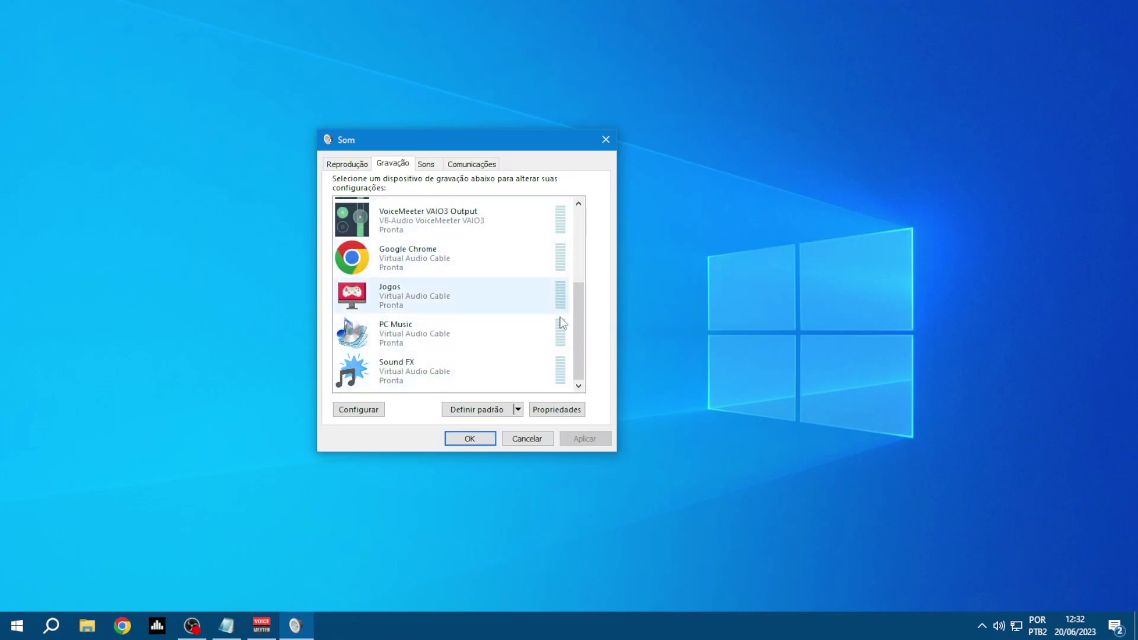
pyautogui.scroll(4, 560, 296)
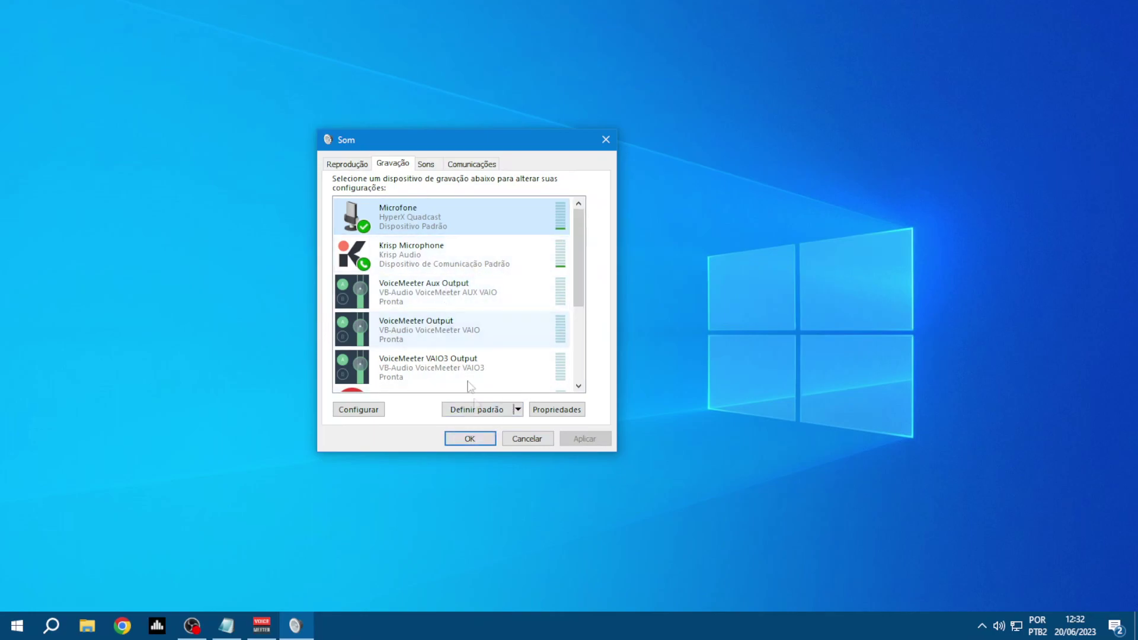
# Step: Close the Windows sound settings, return to Voicemeeter and assign WDM: Microfone (HyperX Quadcast) as the MICROFONE strip's input device
pyautogui.click(471, 439)
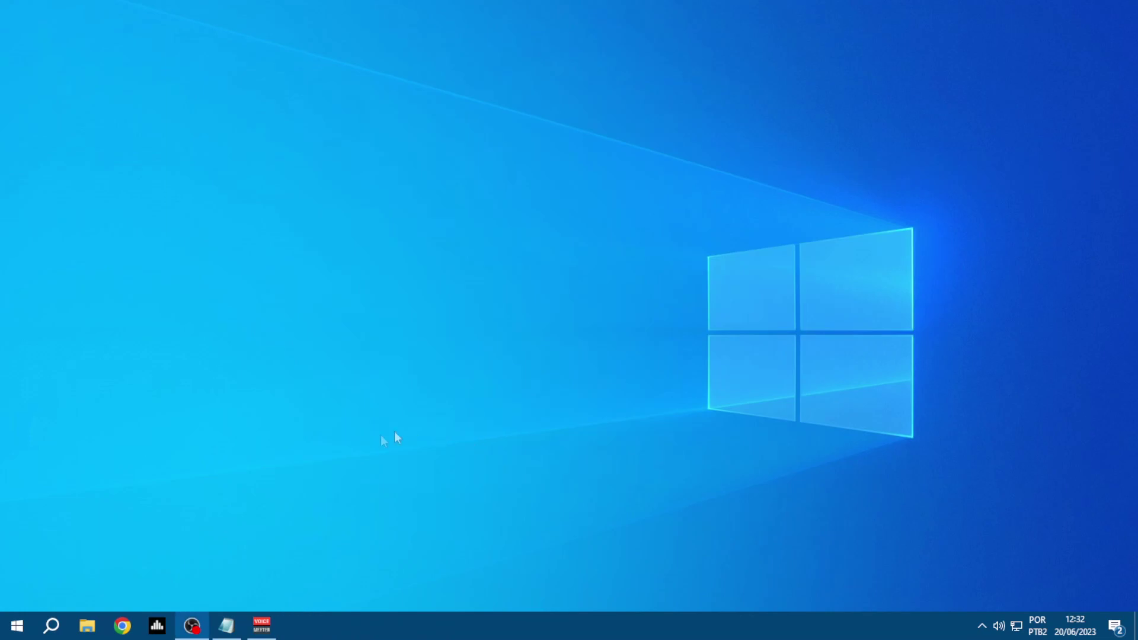
pyautogui.click(261, 625)
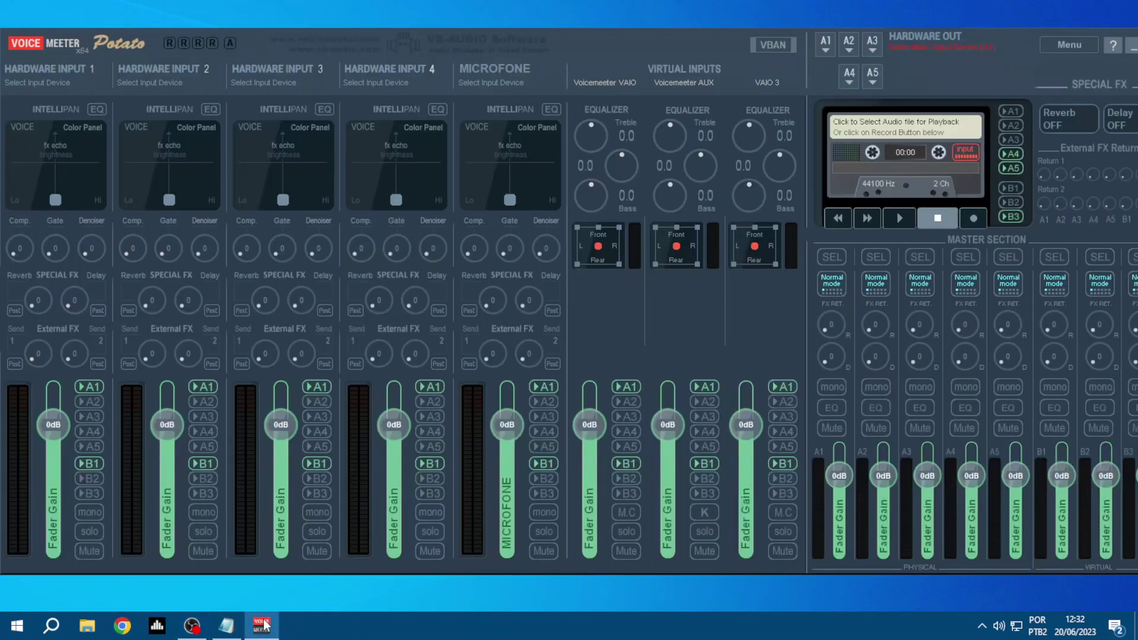
pyautogui.click(495, 81)
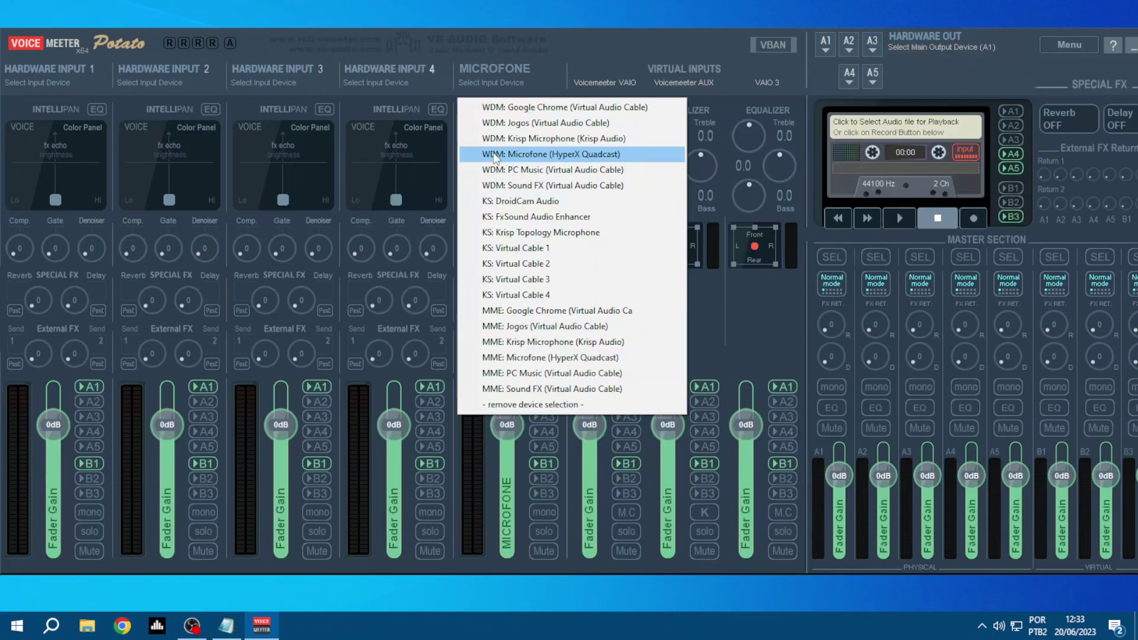
pyautogui.click(508, 154)
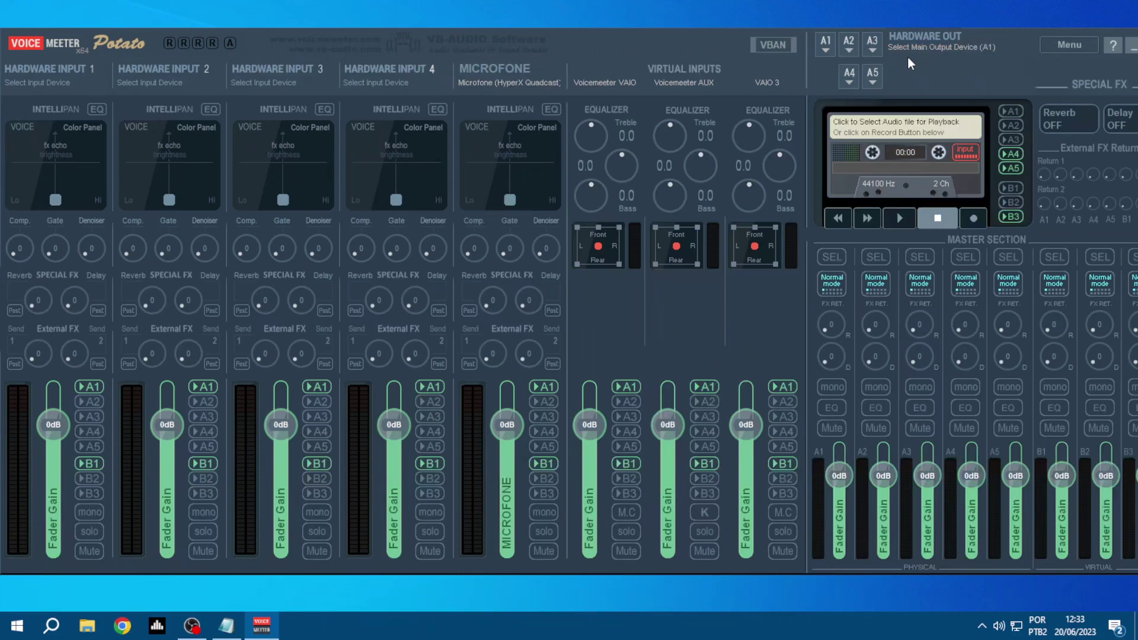
# Step: Look over the A1 output device choices, and examine the playback and recording device lists in the Windows sound settings
pyautogui.click(825, 50)
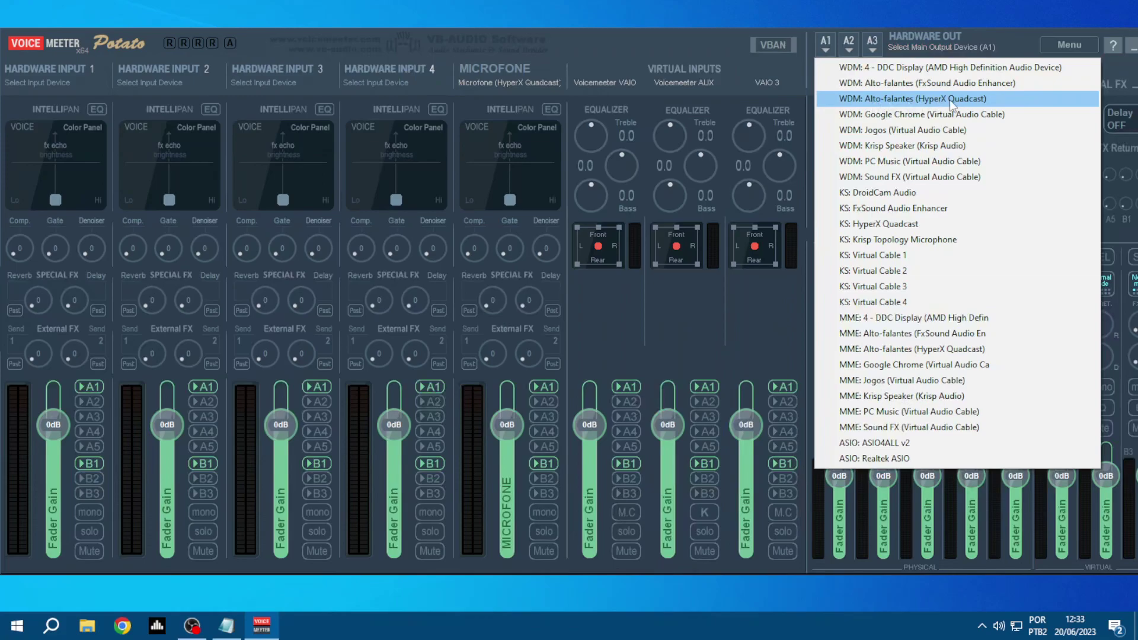
pyautogui.click(598, 32)
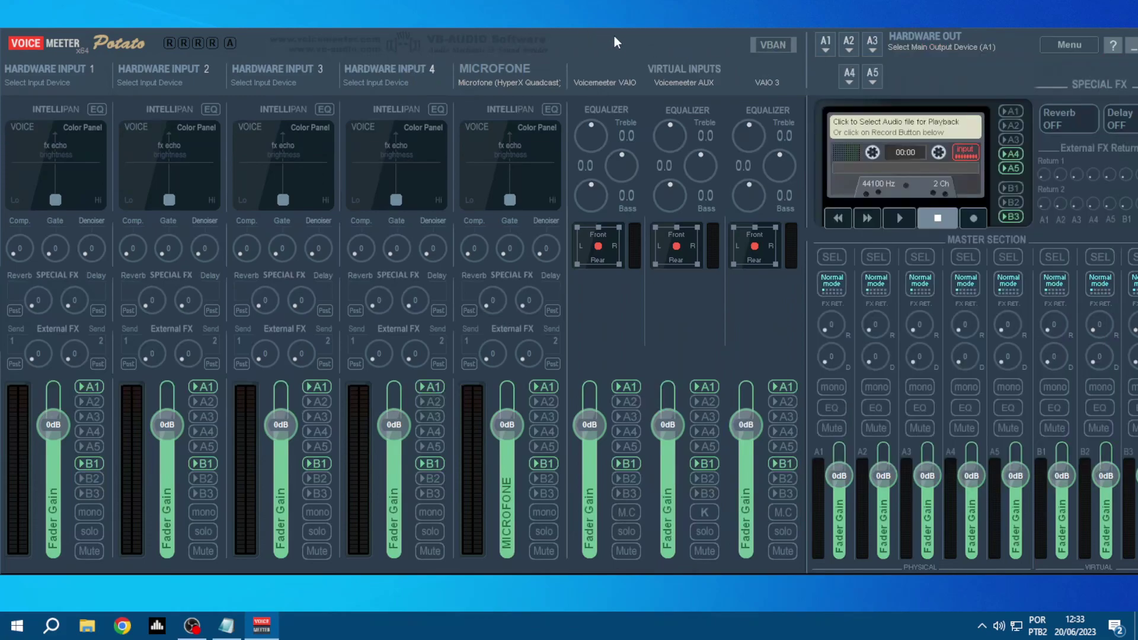
pyautogui.click(1133, 48)
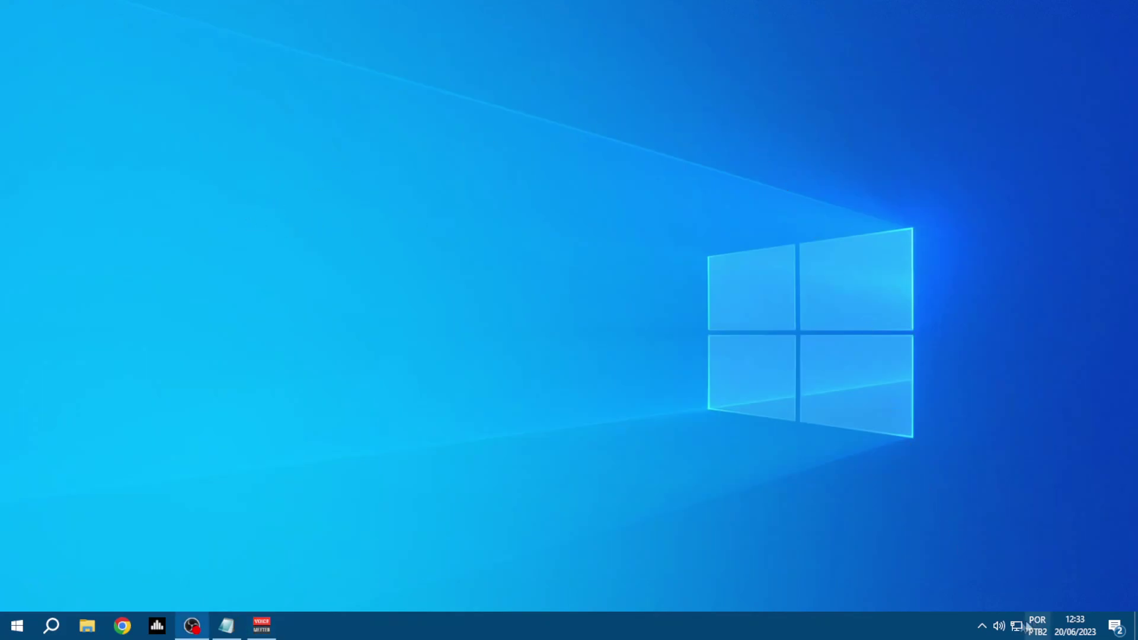
pyautogui.rightClick(996, 627)
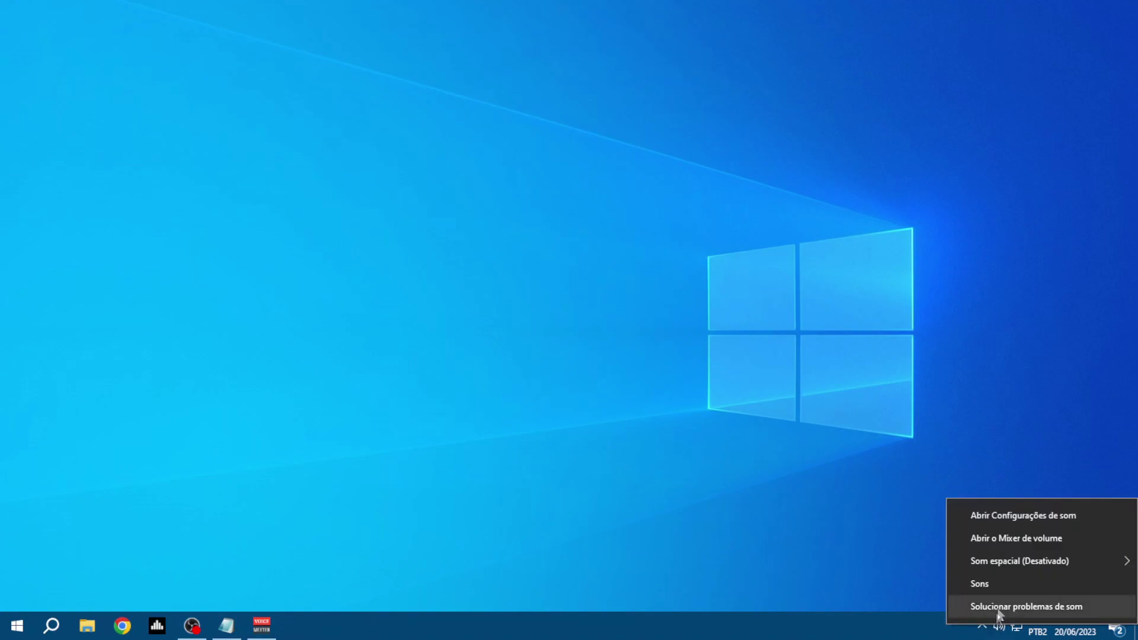
pyautogui.click(980, 584)
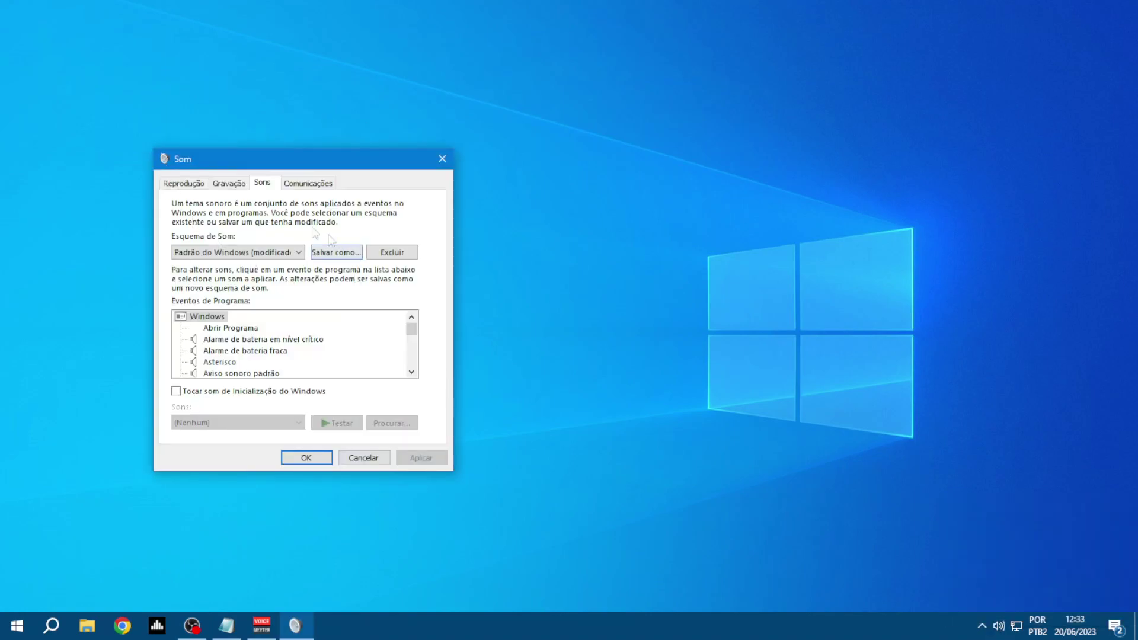
pyautogui.click(230, 186)
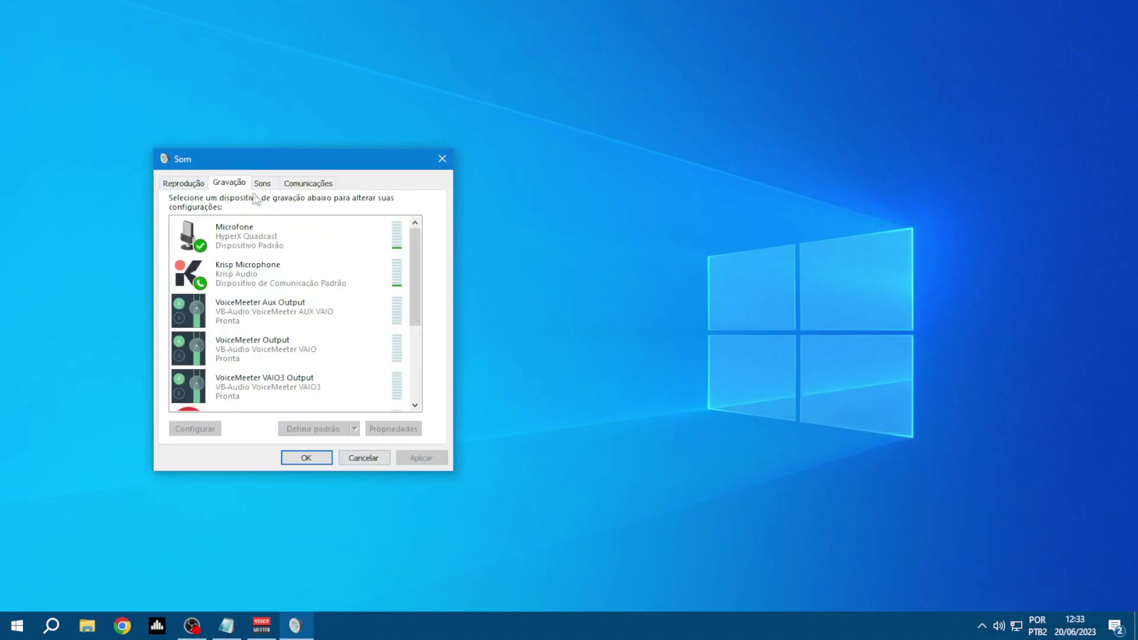
pyautogui.click(178, 189)
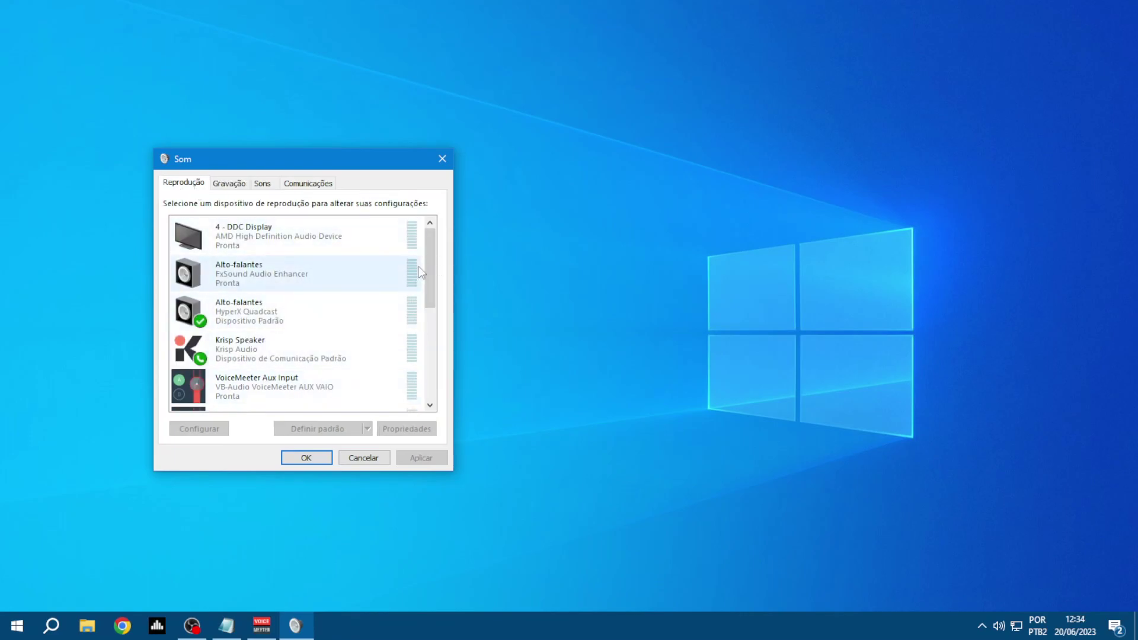
pyautogui.click(230, 183)
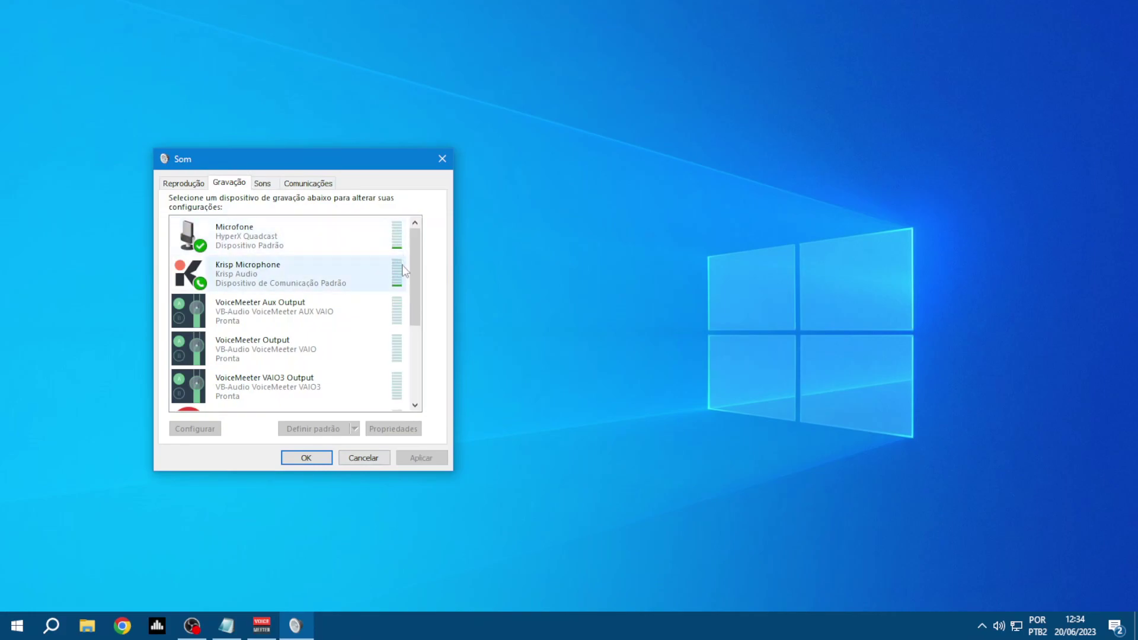
pyautogui.click(188, 185)
pyautogui.moveTo(239, 165); pyautogui.dragTo(324, 130)
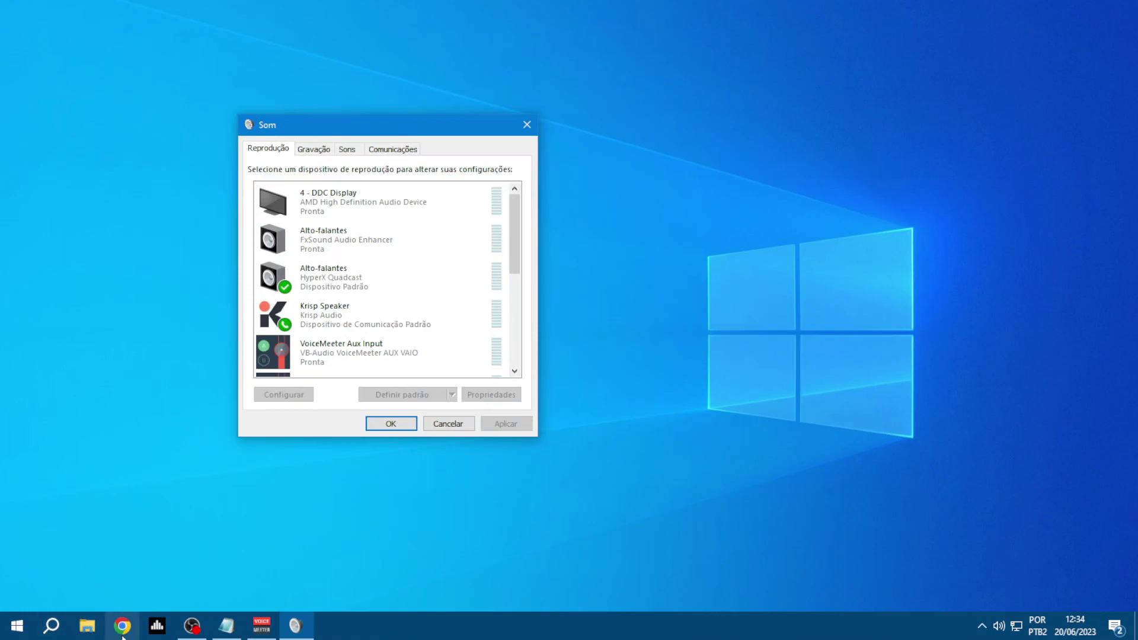
# Step: Play the track TOMA from the Músicas > #HITOU 2020 folder on drive F: and lower the media player's volume
pyautogui.click(83, 631)
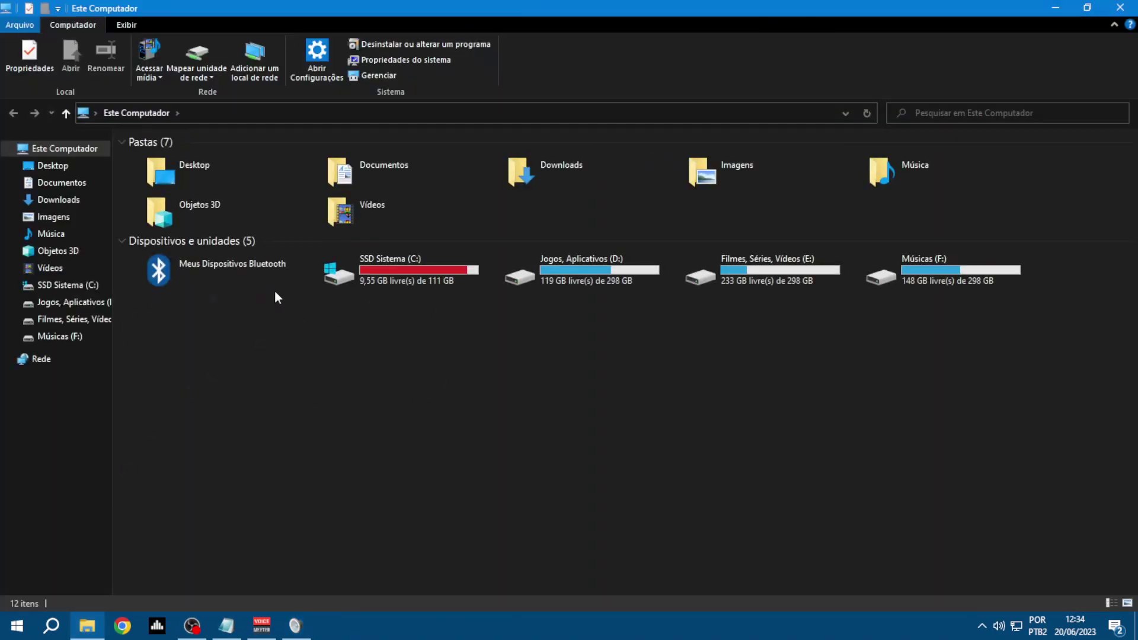
pyautogui.doubleClick(948, 284)
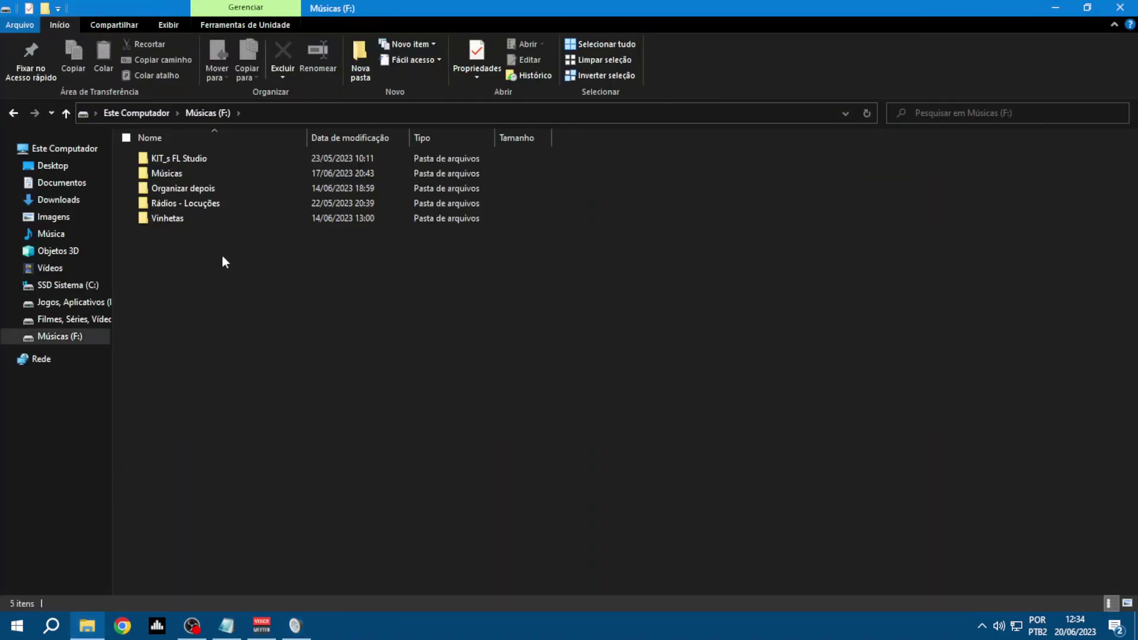
pyautogui.doubleClick(266, 174)
pyautogui.doubleClick(172, 186)
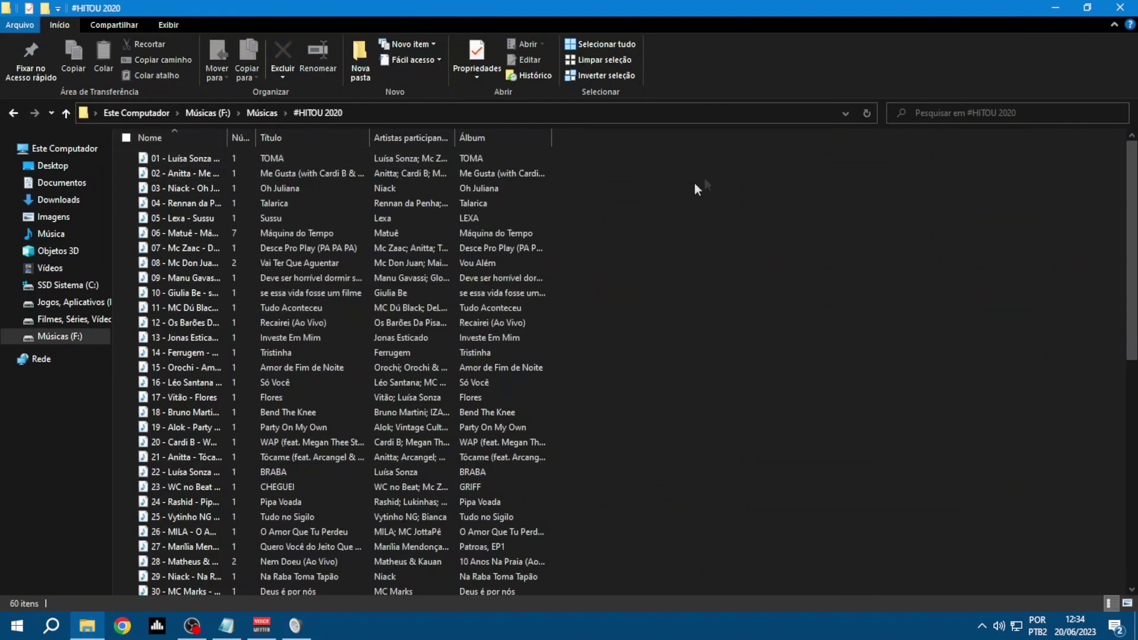
pyautogui.doubleClick(266, 157)
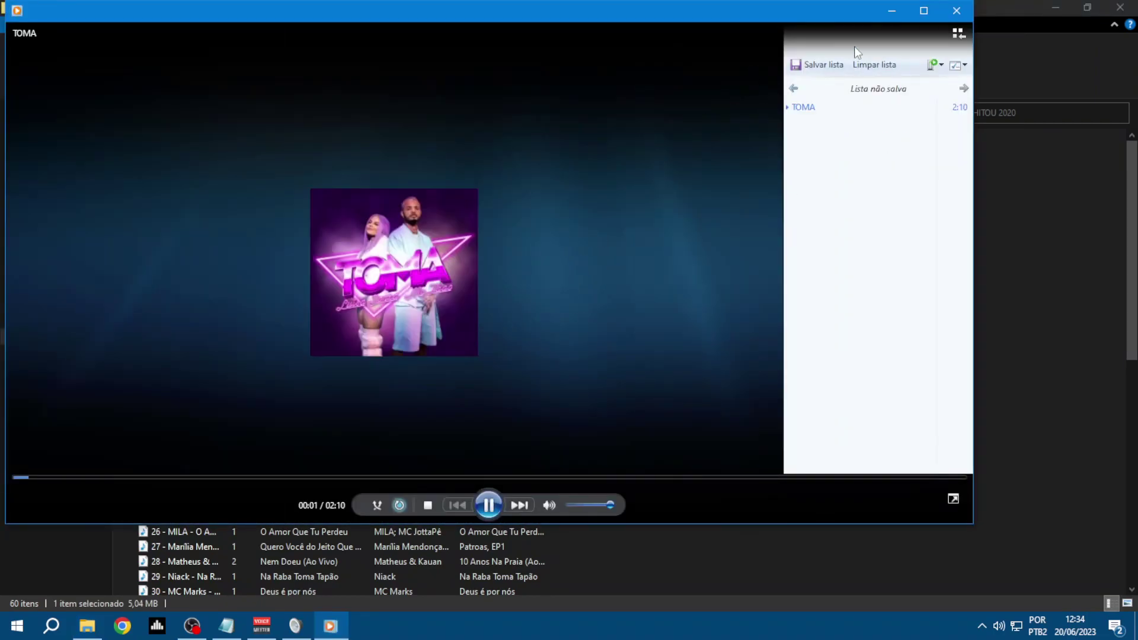
pyautogui.moveTo(585, 506)
pyautogui.mouseDown()
pyautogui.moveTo(600, 507)
pyautogui.moveTo(576, 507)
pyautogui.mouseUp()
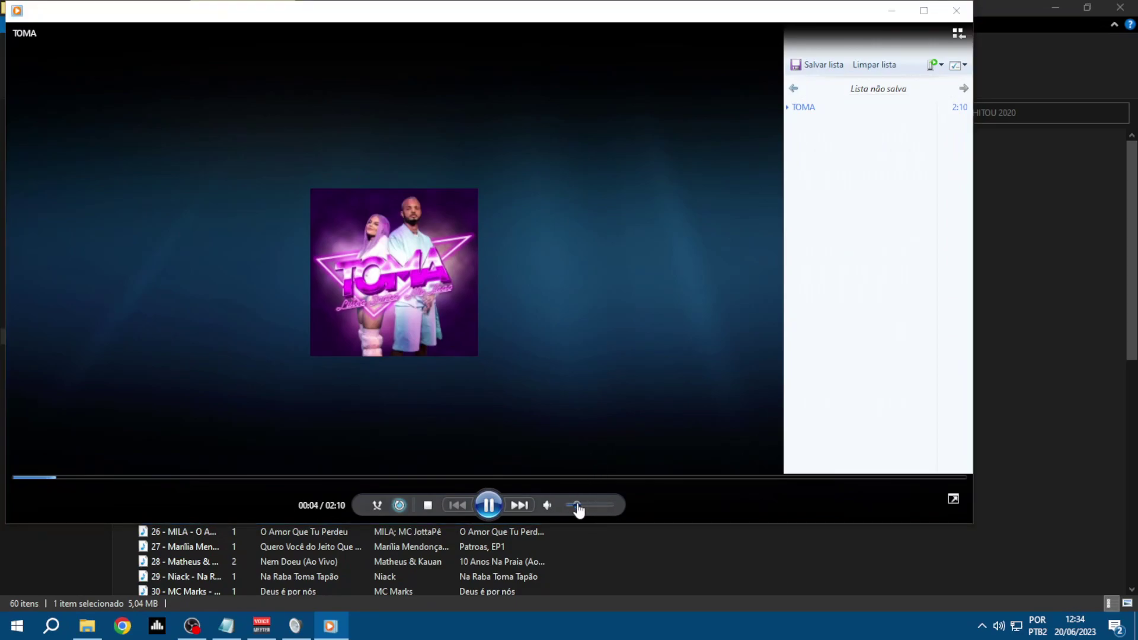
# Step: Check the playback level meter of Alto-falantes (HyperX Quadcast) while the track plays, and close the media player and the sound settings
pyautogui.click(892, 13)
pyautogui.click(1055, 7)
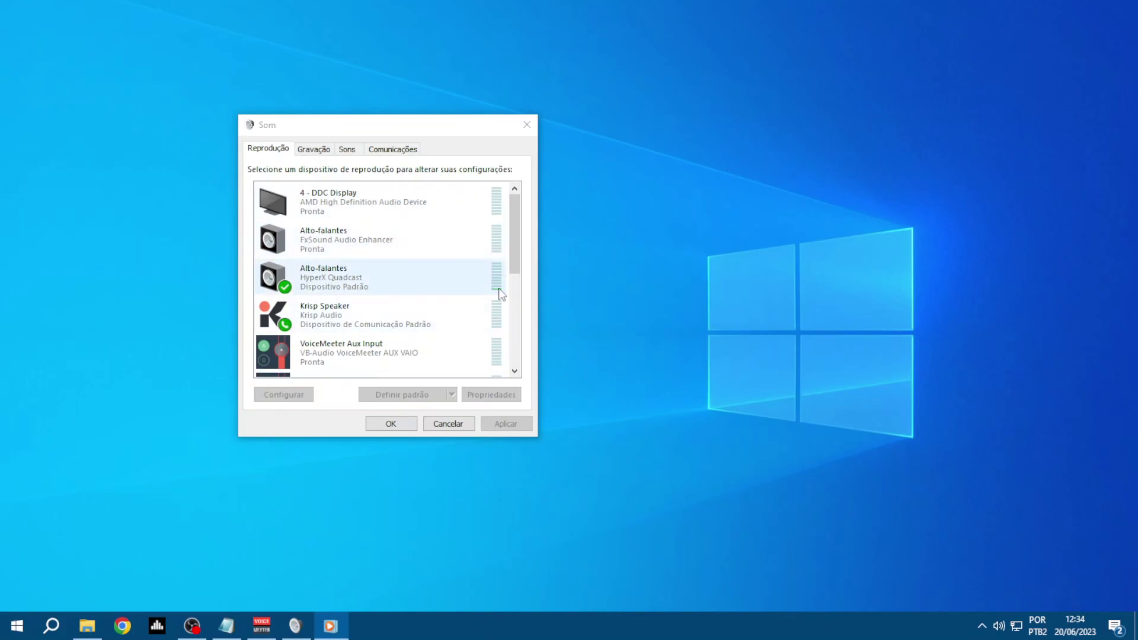
pyautogui.click(390, 280)
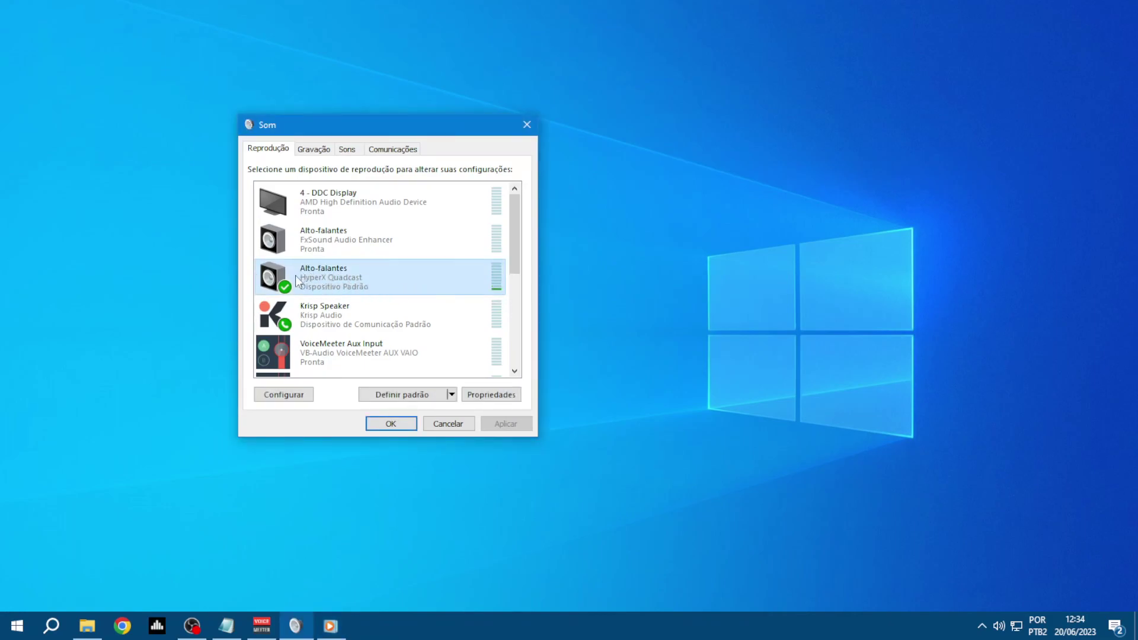
pyautogui.click(340, 627)
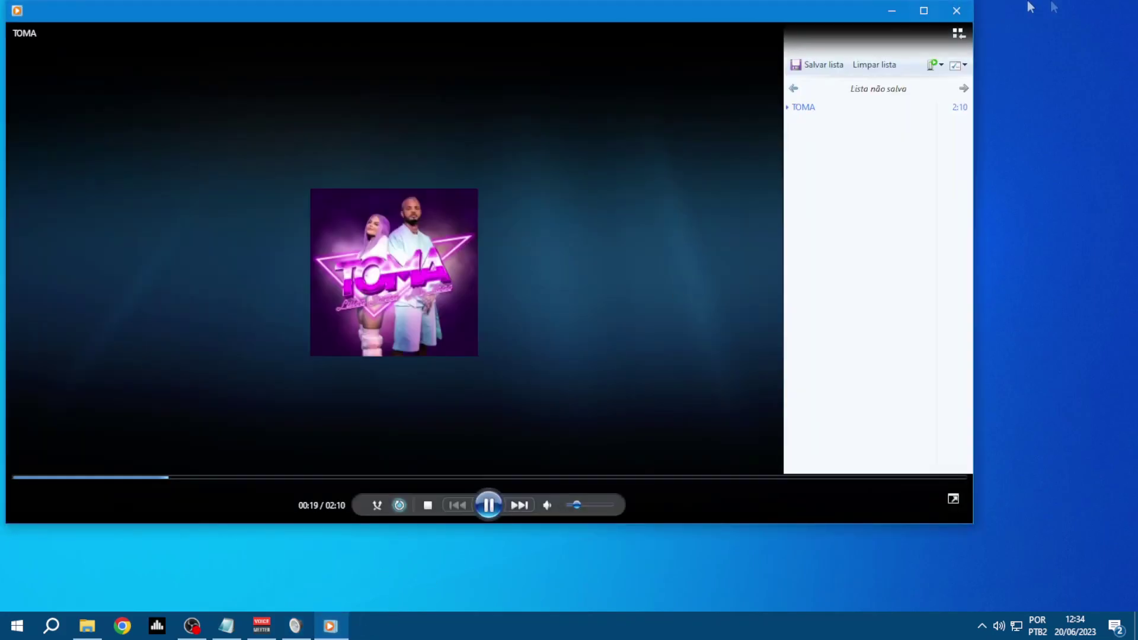
pyautogui.click(956, 10)
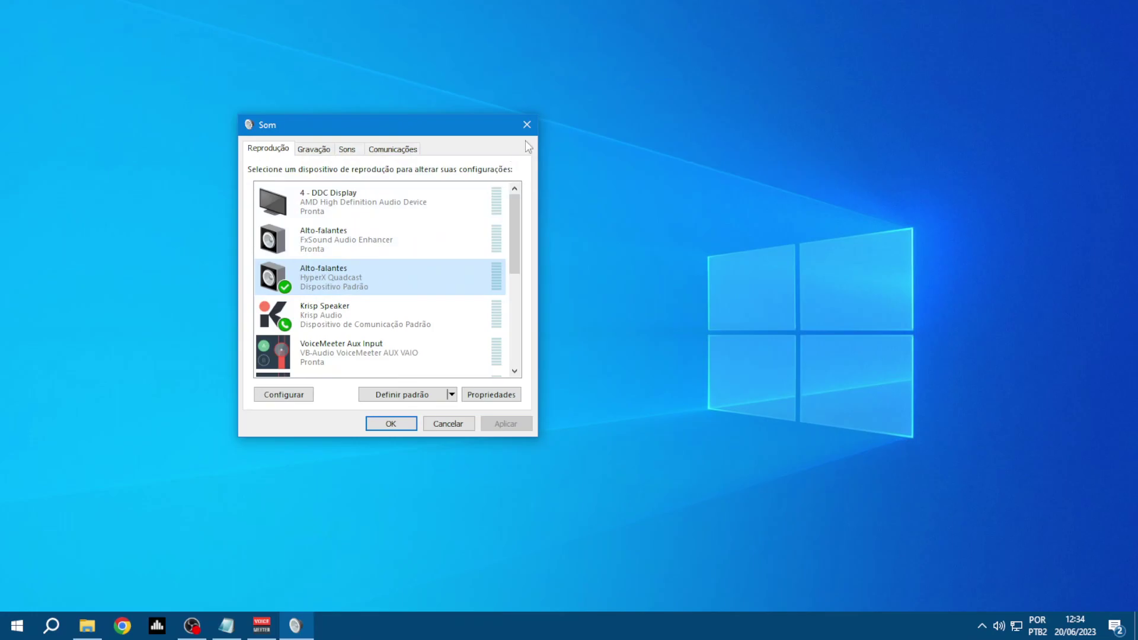
pyautogui.click(389, 427)
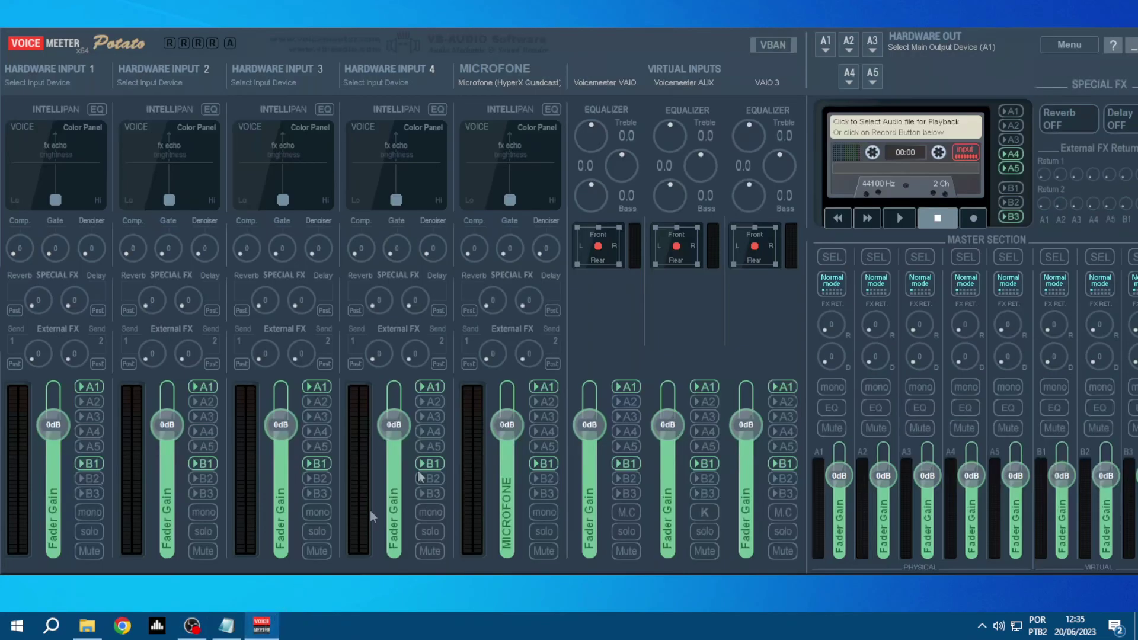
# Step: Assign WDM: Alto-falantes (HyperX Quadcast) as Voicemeeter's A1 hardware output and turn off A1 routing on the MICROFONE strip
pyautogui.click(825, 43)
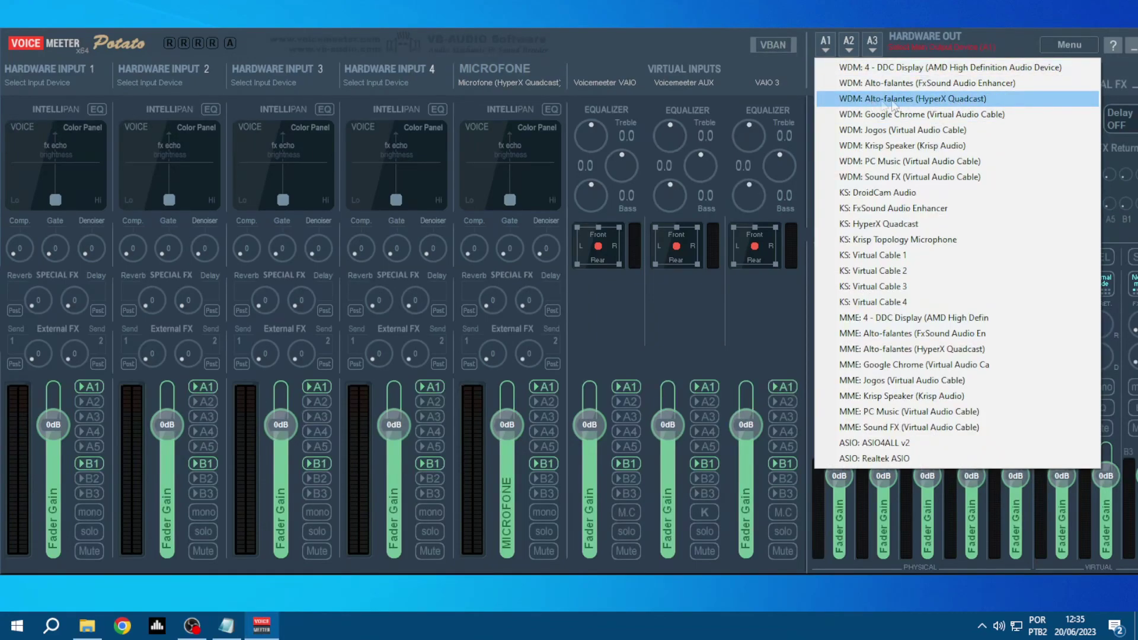
pyautogui.click(834, 99)
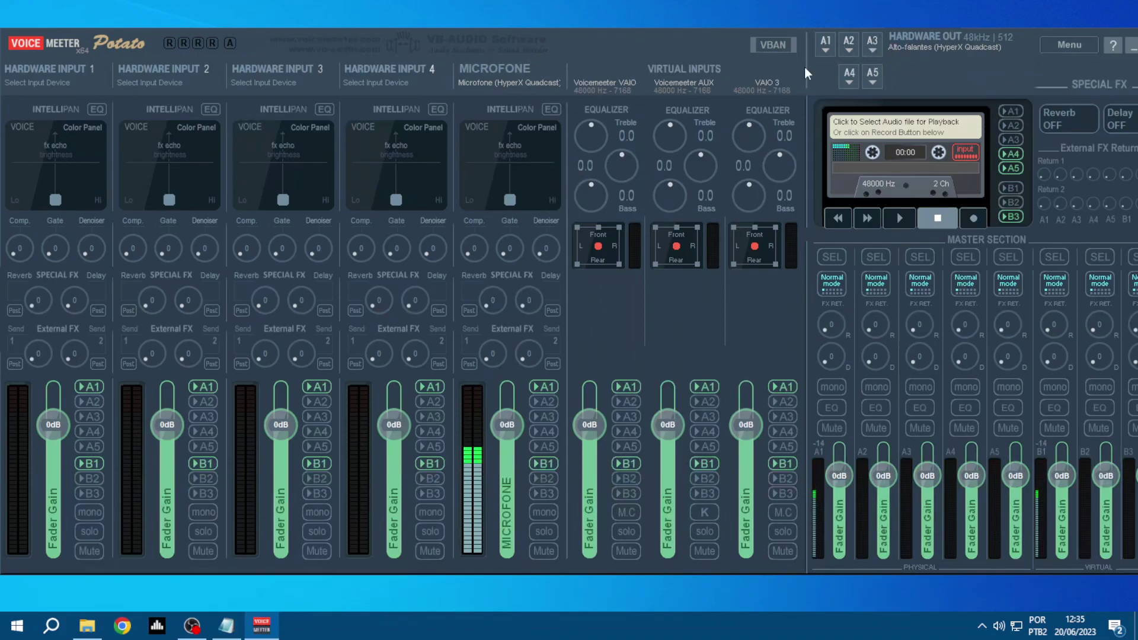
pyautogui.click(542, 388)
pyautogui.click(824, 41)
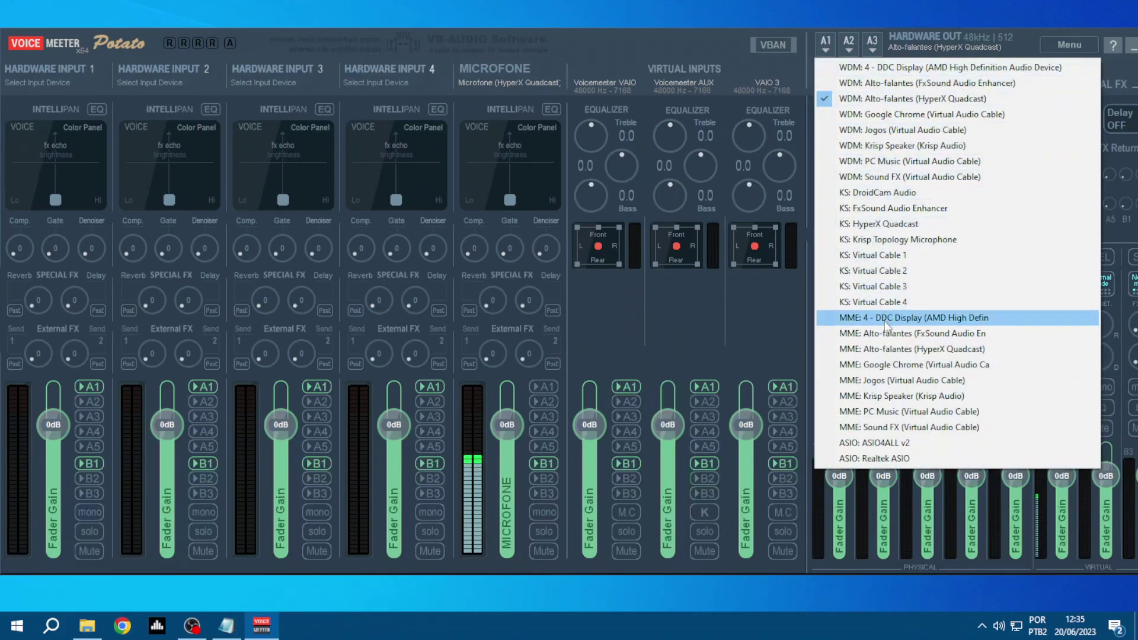
pyautogui.click(657, 41)
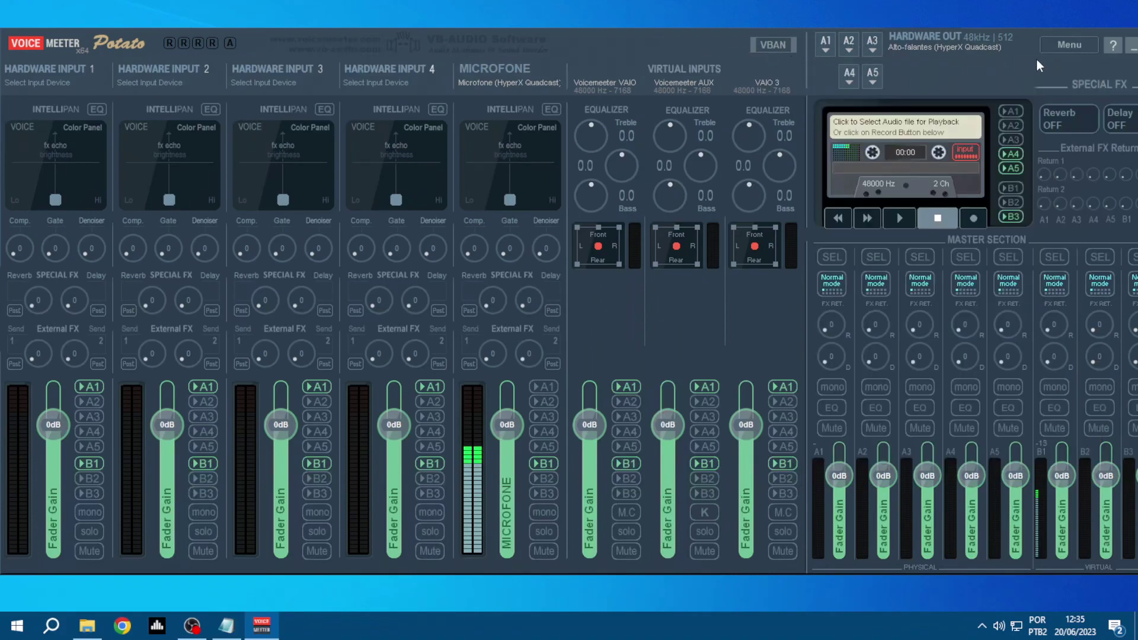